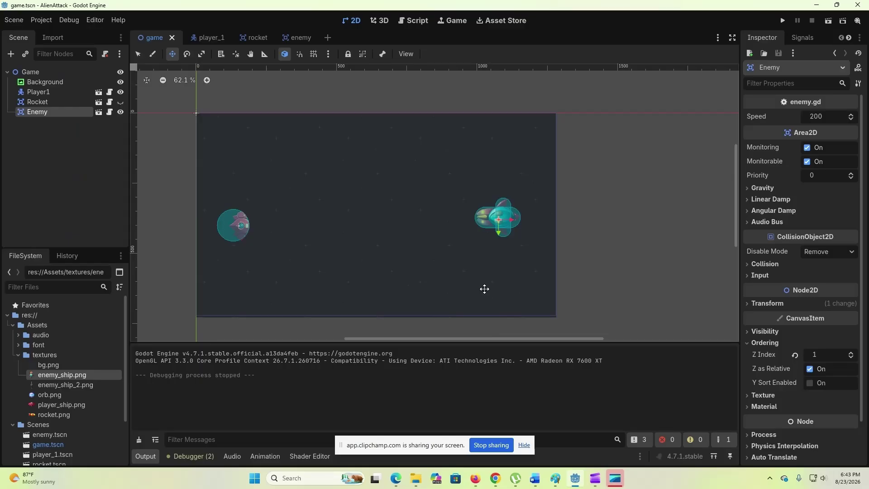
- Run the game and fire several shots from the player ship at the approaching enemy
{"action": "left_click", "coordinate": [782, 21]}
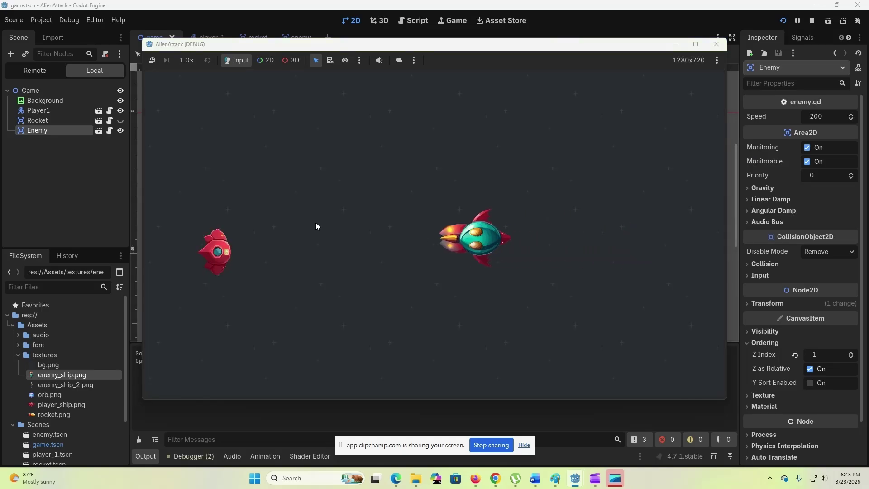
{"action": "key", "text": "space"}
{"action": "key", "text": "space"}
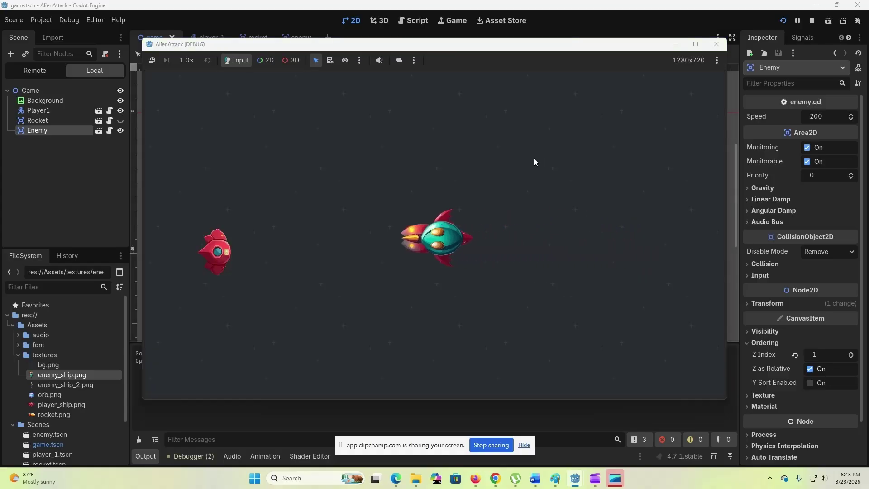
{"action": "key", "text": "space"}
{"action": "key", "text": "space"}
{"action": "key", "text": "space"}
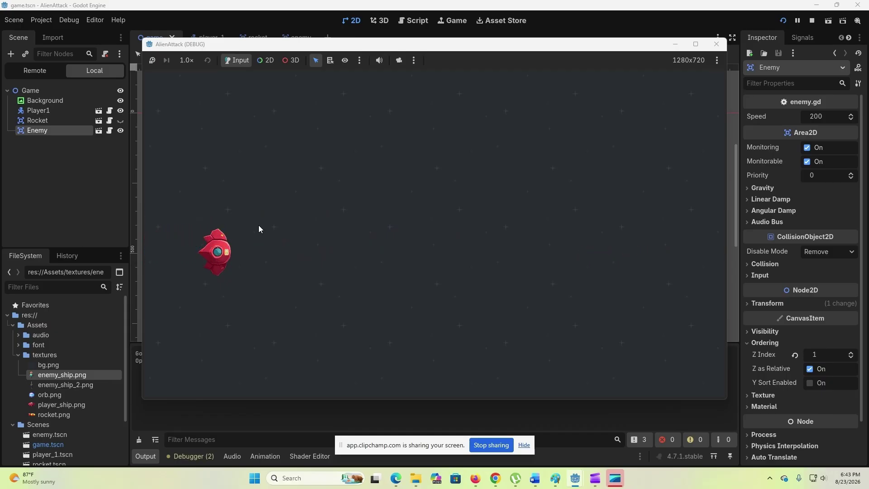
{"action": "left_click", "coordinate": [783, 20]}
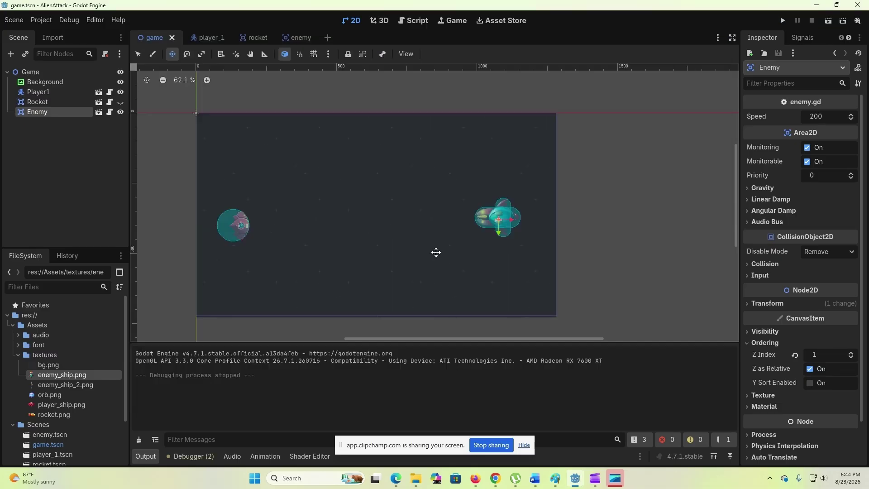
- Create a new 2D scene and rename its root node EnemySpawner
{"action": "left_click", "coordinate": [328, 37]}
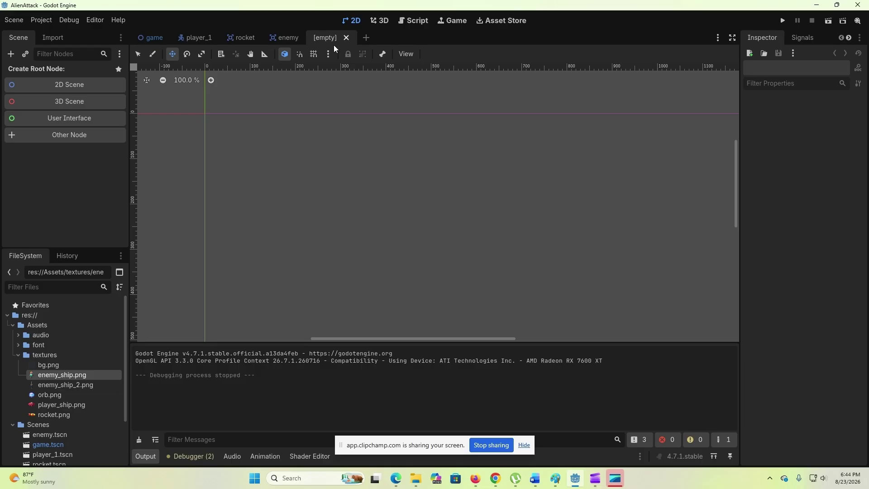
{"action": "left_click", "coordinate": [87, 83]}
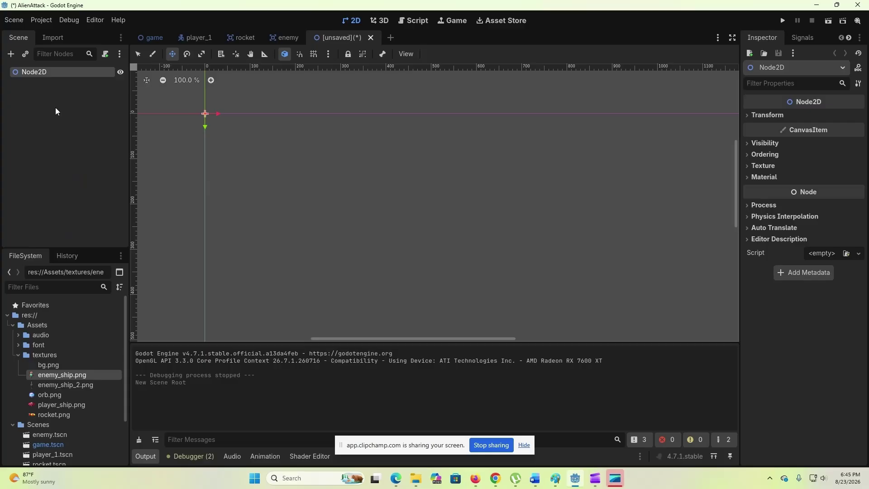
{"action": "double_click", "coordinate": [36, 71]}
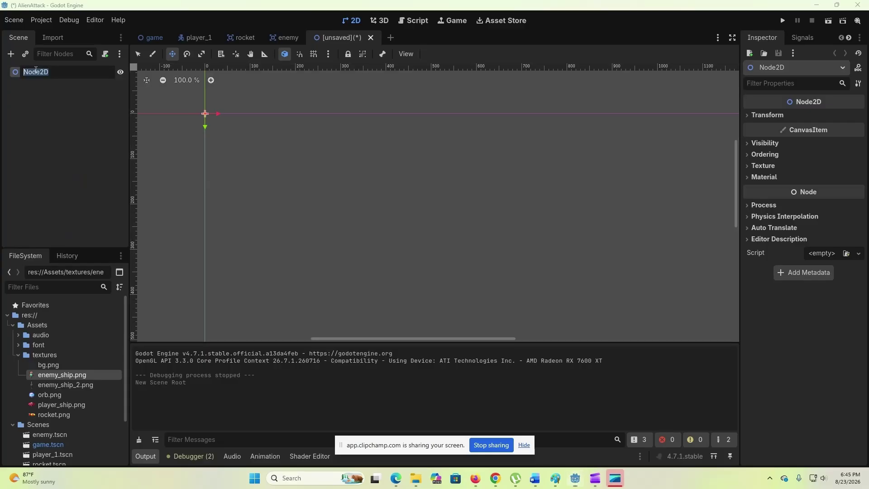
{"action": "type", "text": "EnemySpawner"}
{"action": "key", "text": "Return"}
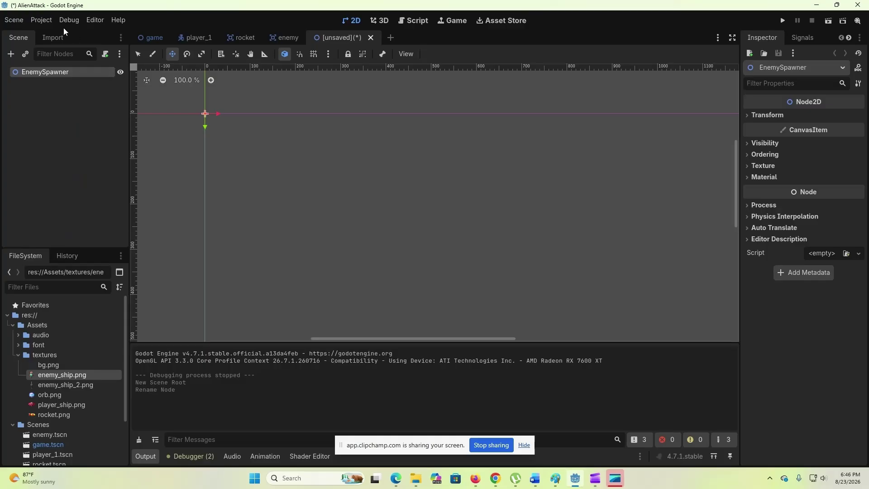
- Save the new scene as enemy_spawner.tscn in the Scenes folder
{"action": "left_click", "coordinate": [14, 20]}
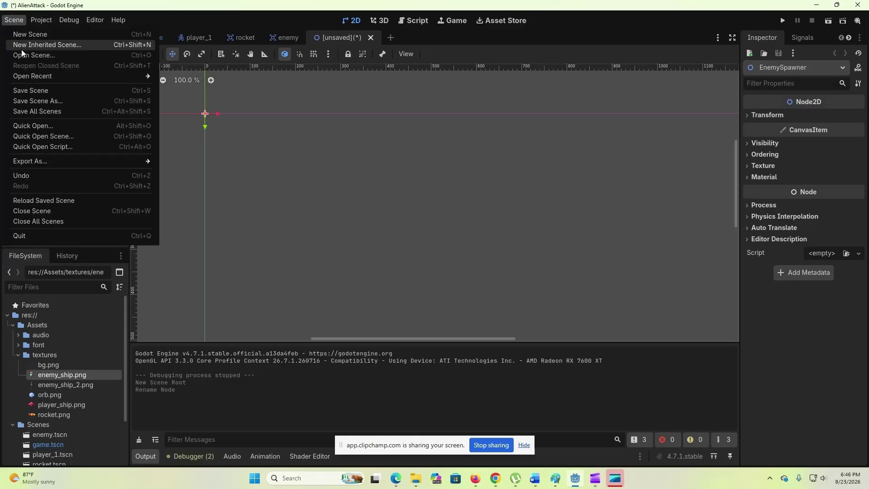
{"action": "left_click", "coordinate": [37, 101]}
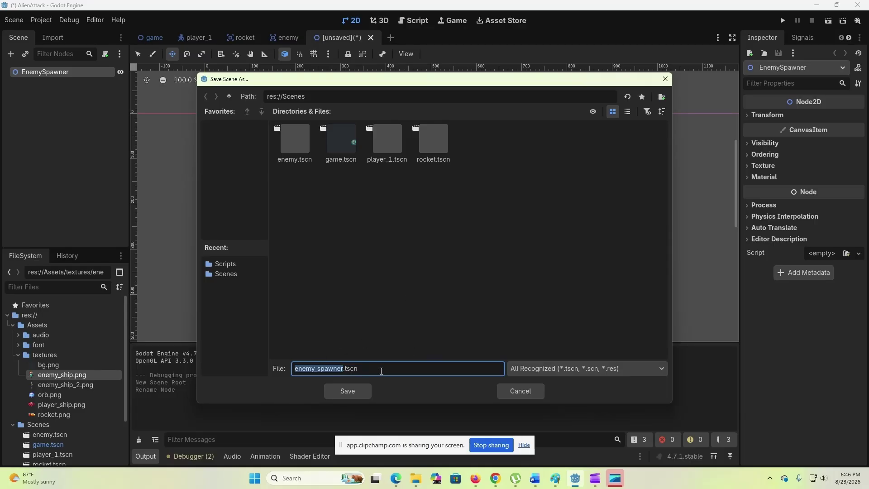
{"action": "left_click", "coordinate": [357, 390]}
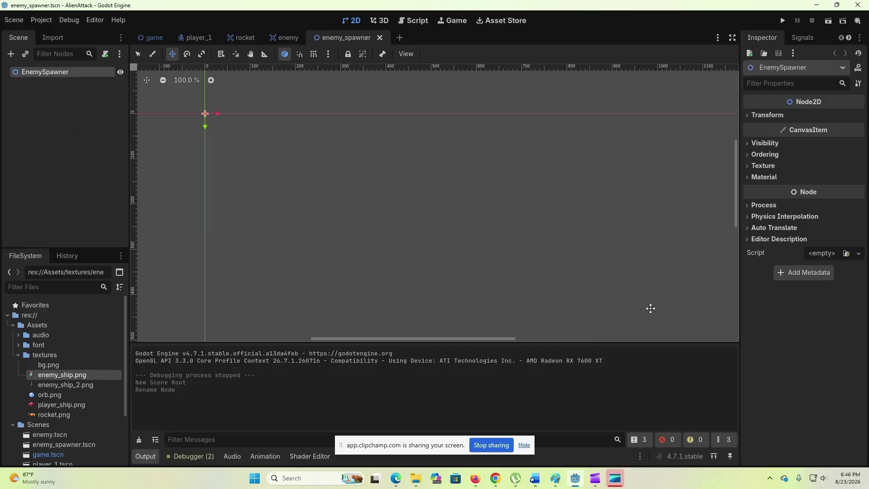
- Run the game again to review the area where enemies enter, and close the game window
{"action": "left_click", "coordinate": [782, 20]}
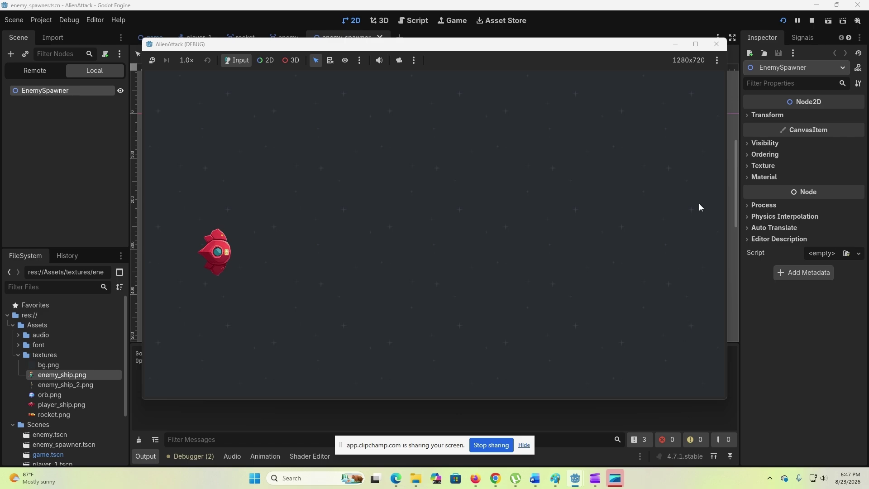
{"action": "left_click", "coordinate": [783, 20]}
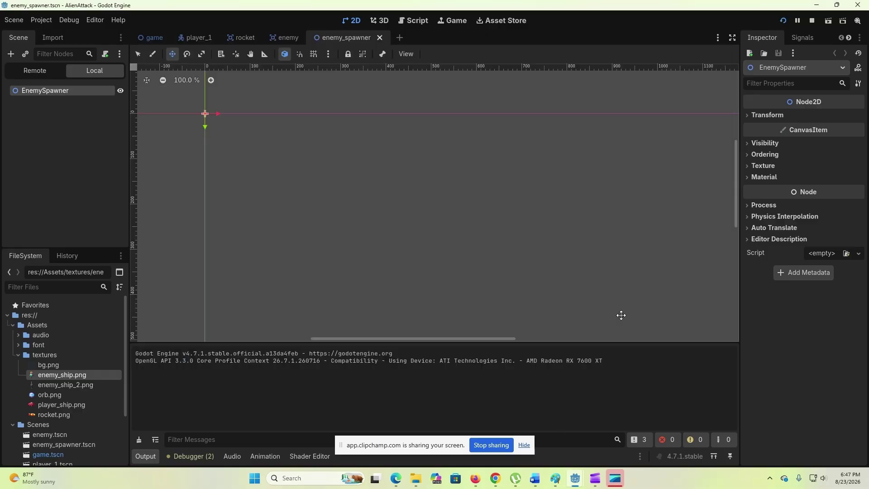
{"action": "left_click", "coordinate": [783, 21]}
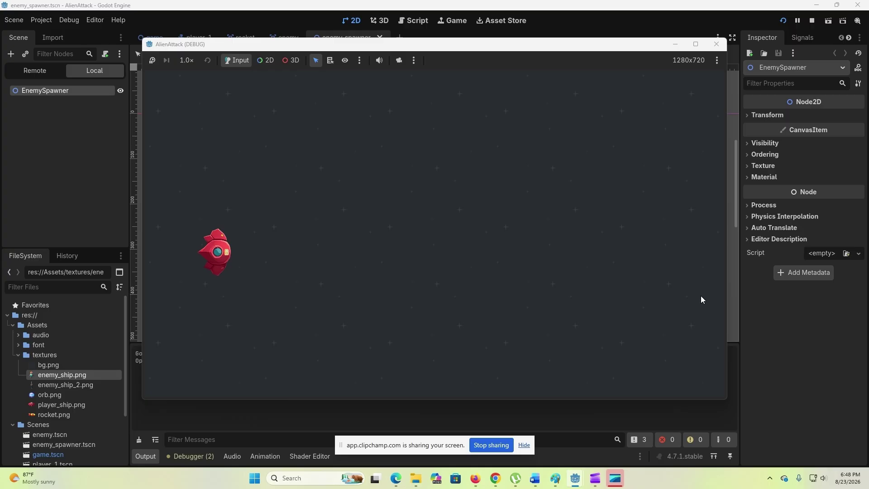
{"action": "left_click", "coordinate": [716, 44]}
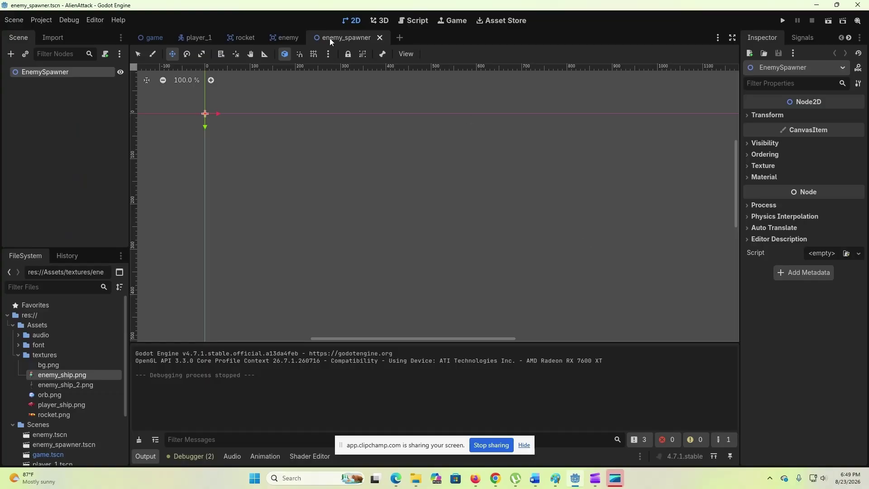
- Add a Node2D child under EnemySpawner and rename it SpawnPositions
{"action": "scroll", "coordinate": [648, 133], "scroll_direction": "down", "scroll_amount": 4}
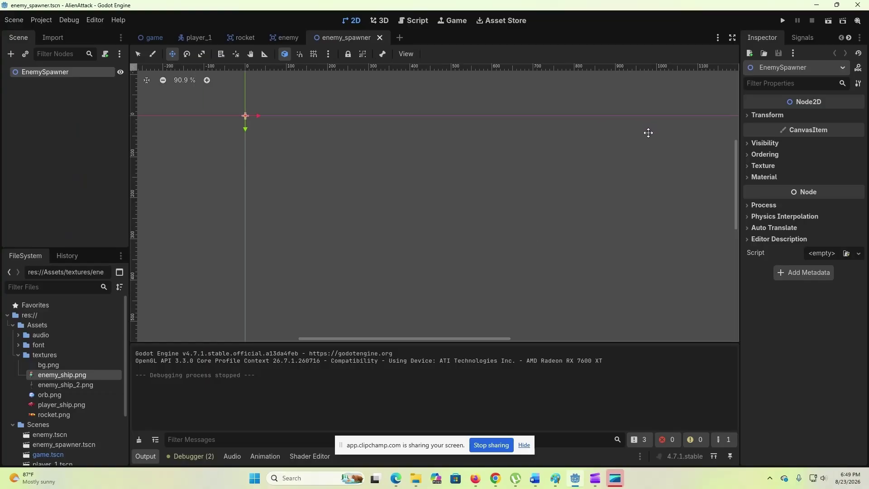
{"action": "scroll", "coordinate": [649, 134], "scroll_direction": "down", "scroll_amount": 2}
{"action": "scroll", "coordinate": [647, 134], "scroll_direction": "up", "scroll_amount": 1}
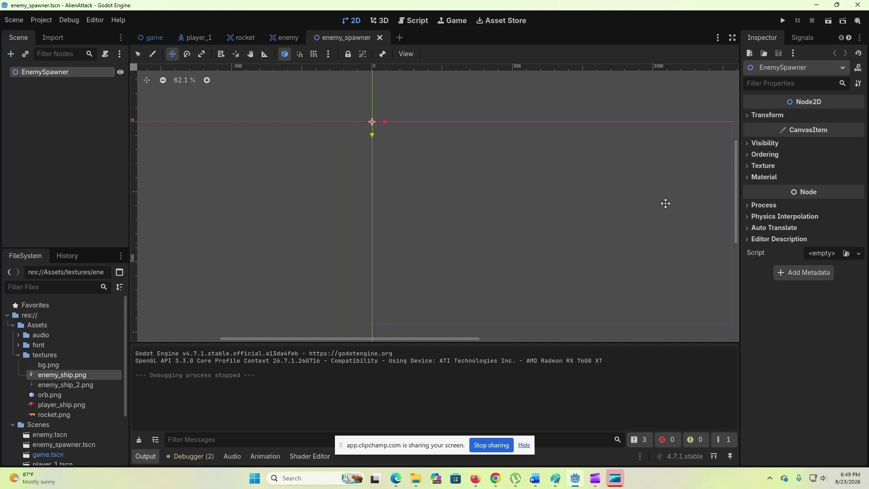
{"action": "middle_click_drag", "start_coordinate": [665, 202], "coordinate": [558, 206]}
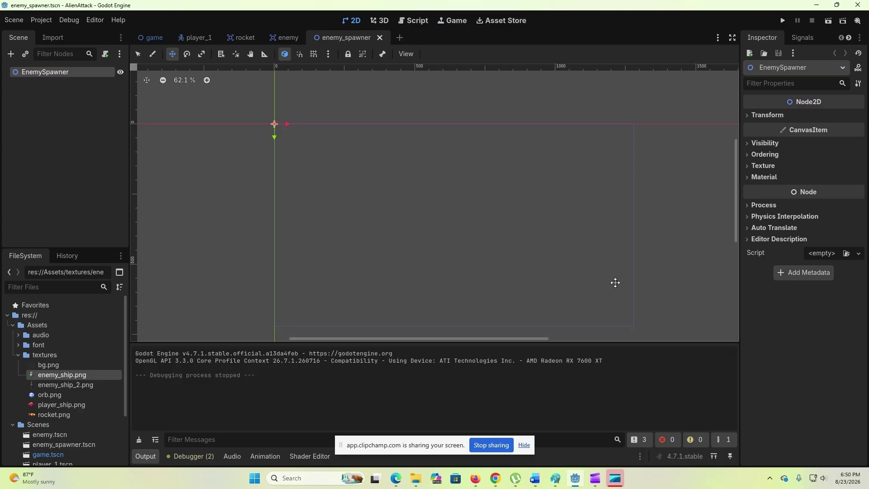
{"action": "left_click", "coordinate": [10, 53]}
{"action": "left_click", "coordinate": [347, 162]}
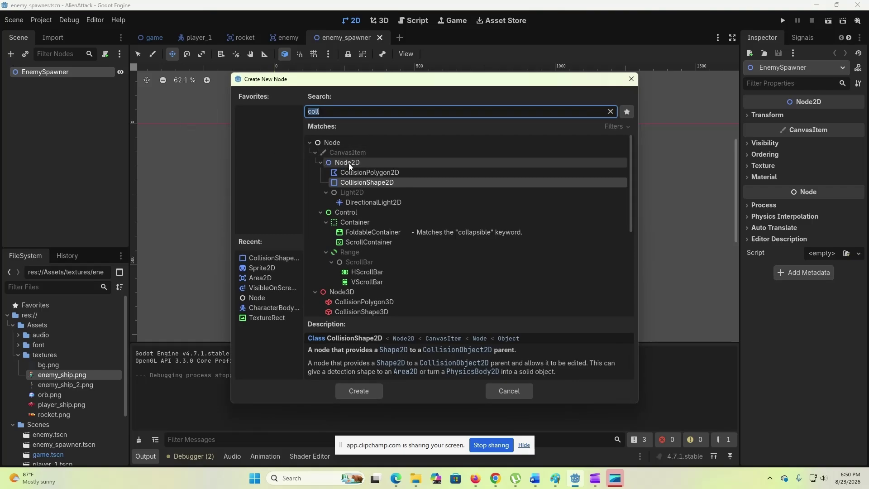
{"action": "left_click", "coordinate": [371, 395]}
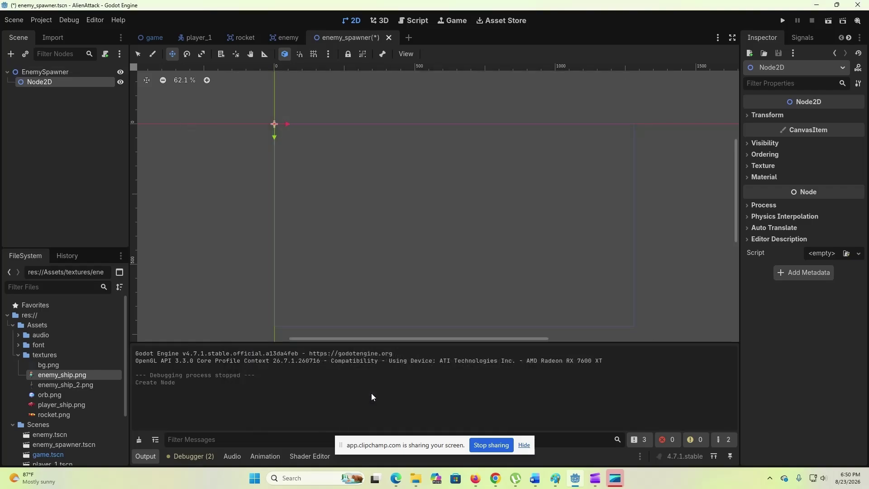
{"action": "double_click", "coordinate": [40, 80]}
{"action": "type", "text": "S"}
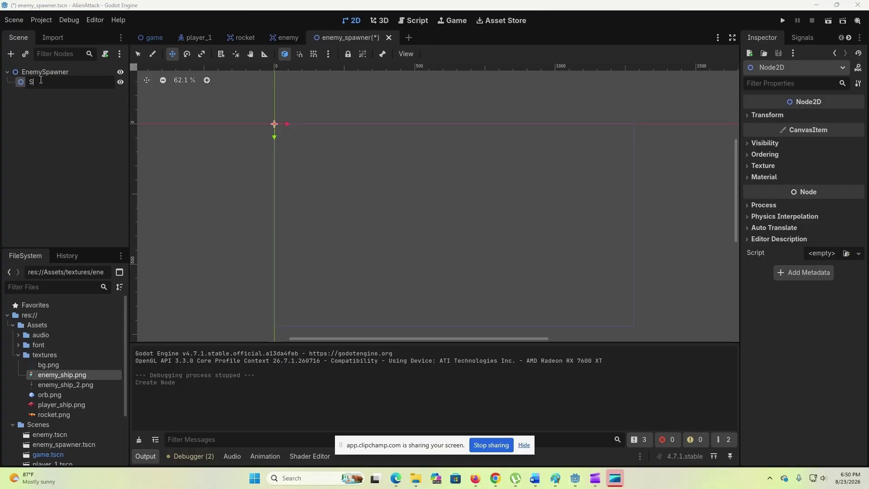
{"action": "type", "text": "pawnPositions"}
{"action": "key", "text": "Return"}
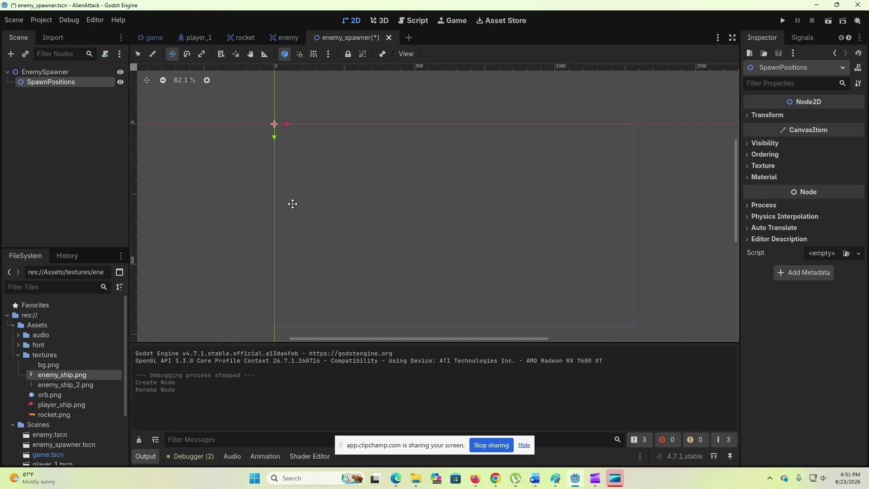
- Add a Marker2D node as a child of SpawnPositions
{"action": "left_click", "coordinate": [10, 54]}
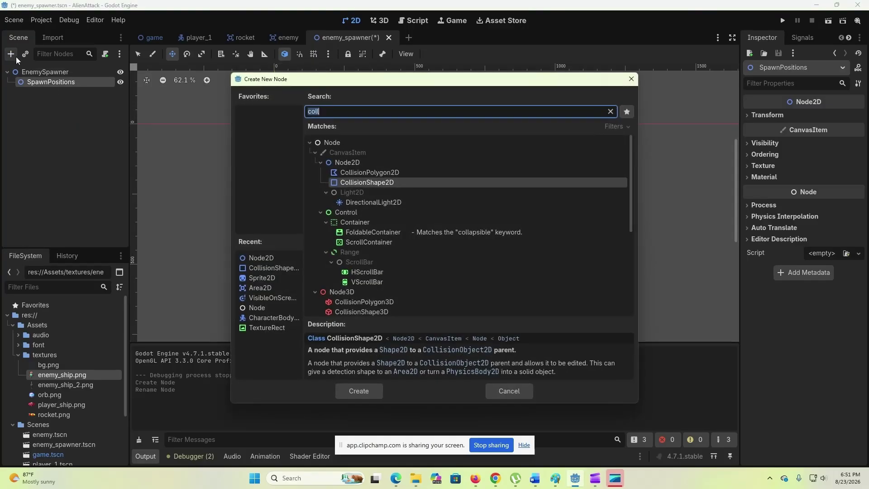
{"action": "type", "text": "mark"}
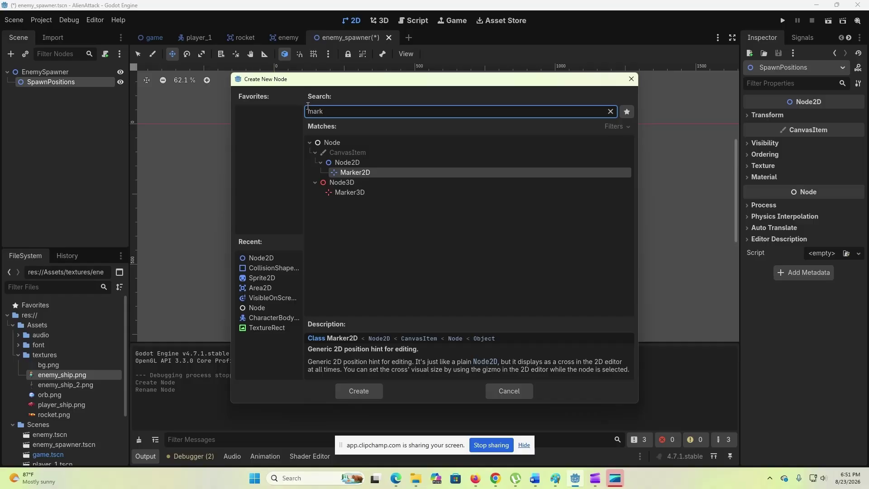
{"action": "left_click", "coordinate": [364, 392]}
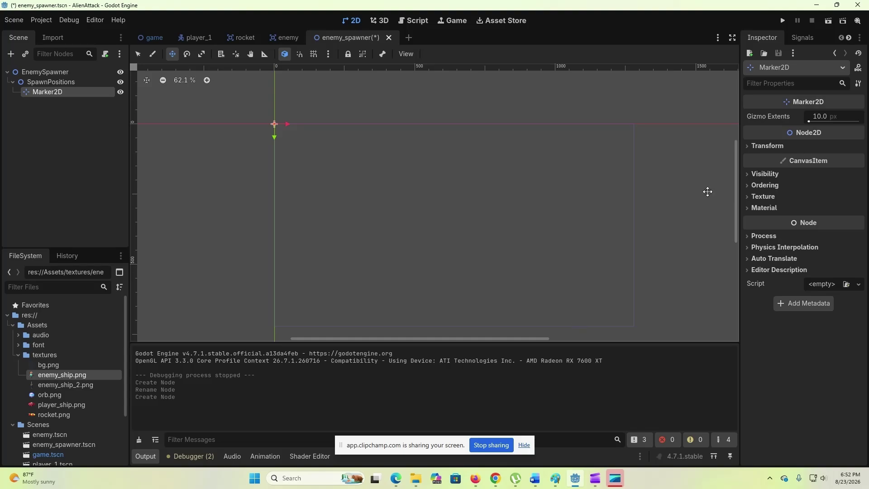
- Move the marker outside the right edge of the game area, to about (1495, 125), and expand its Transform properties
{"action": "mouse_move", "coordinate": [762, 117]}
{"action": "scroll", "coordinate": [280, 152], "scroll_direction": "down", "scroll_amount": 5}
{"action": "scroll", "coordinate": [301, 188], "scroll_direction": "up", "scroll_amount": 3}
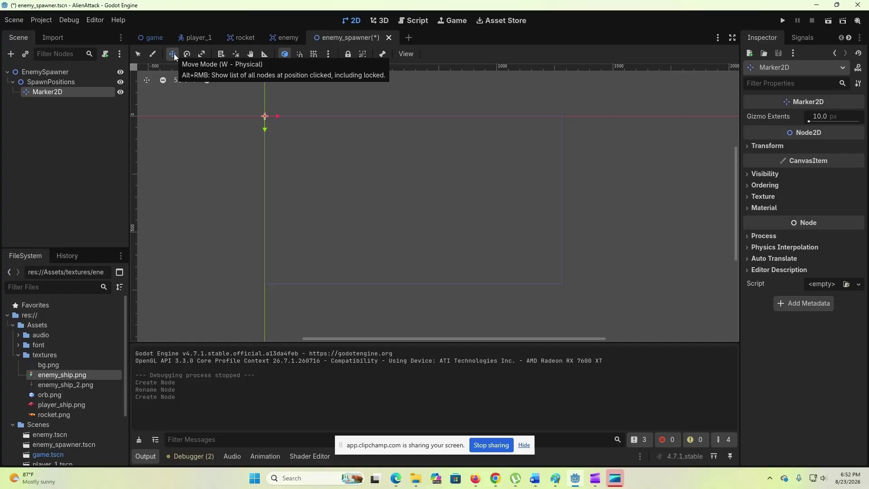
{"action": "left_click_drag", "start_coordinate": [274, 146], "coordinate": [632, 153]}
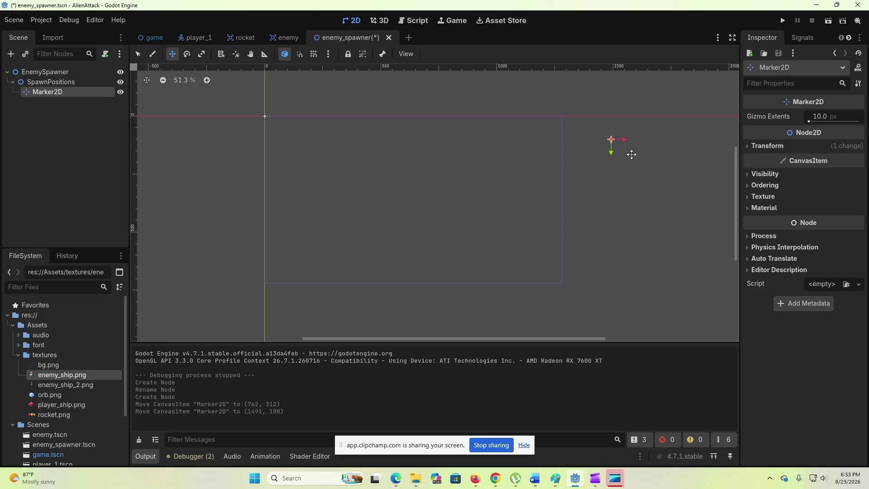
{"action": "left_click", "coordinate": [765, 146]}
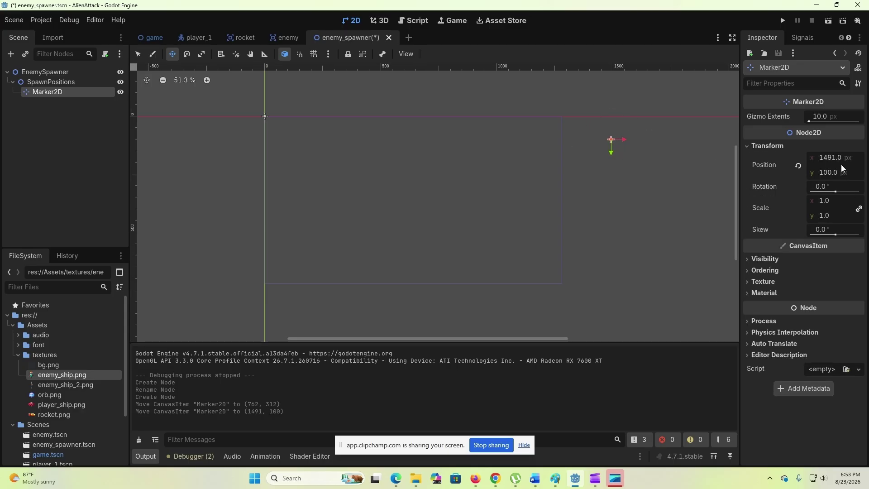
{"action": "mouse_move", "coordinate": [648, 183]}
{"action": "left_mouse_down"}
{"action": "mouse_move", "coordinate": [642, 192]}
{"action": "mouse_move", "coordinate": [622, 188]}
{"action": "mouse_move", "coordinate": [652, 189]}
{"action": "left_mouse_up"}
{"action": "left_click_drag", "start_coordinate": [651, 189], "coordinate": [651, 188]}
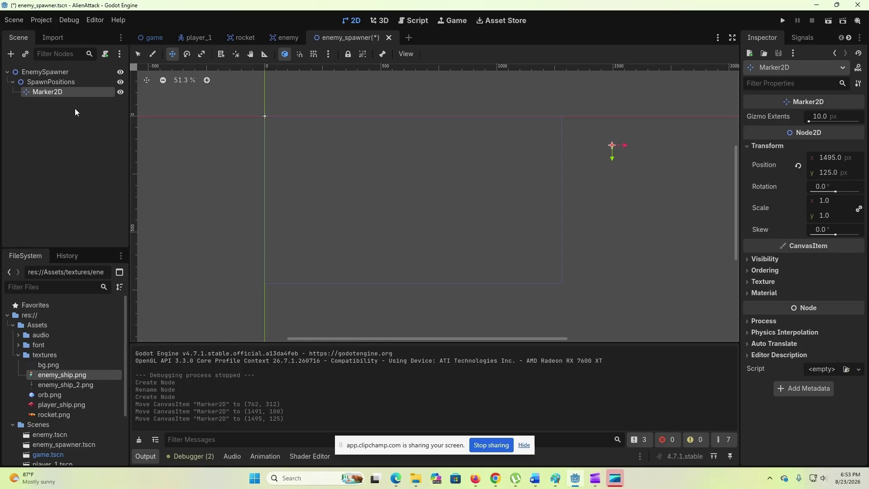
- Rename the Marker2D node to SpawnPos_01
{"action": "double_click", "coordinate": [64, 92]}
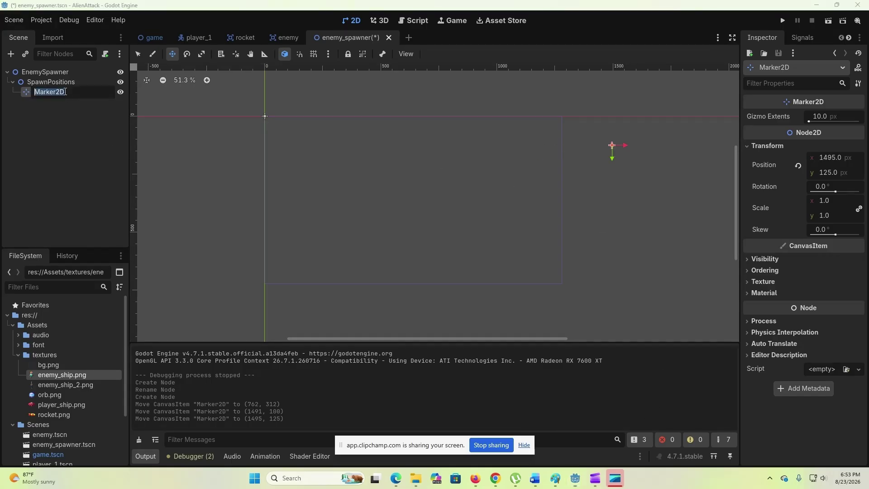
{"action": "type", "text": "SpawnPos_01"}
{"action": "key", "text": "Return"}
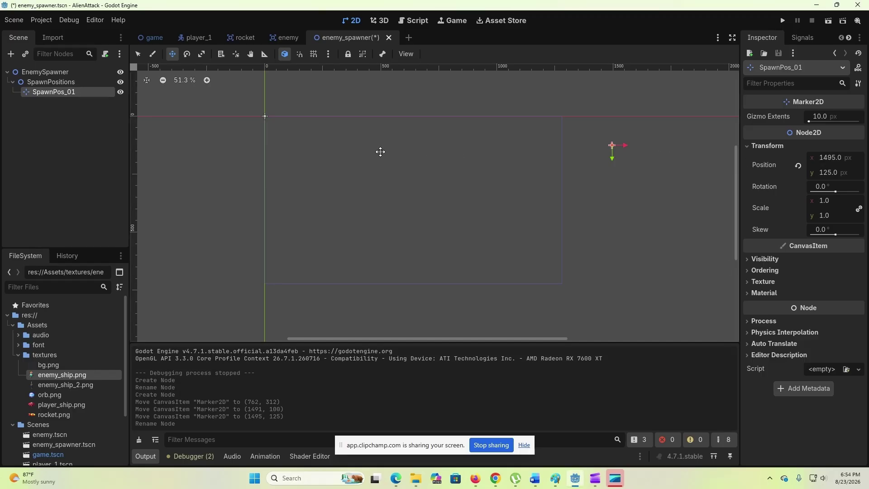
- Set the SpawnPos_01 marker's position to x 1350 px and y 50 px
{"action": "left_click", "coordinate": [824, 158]}
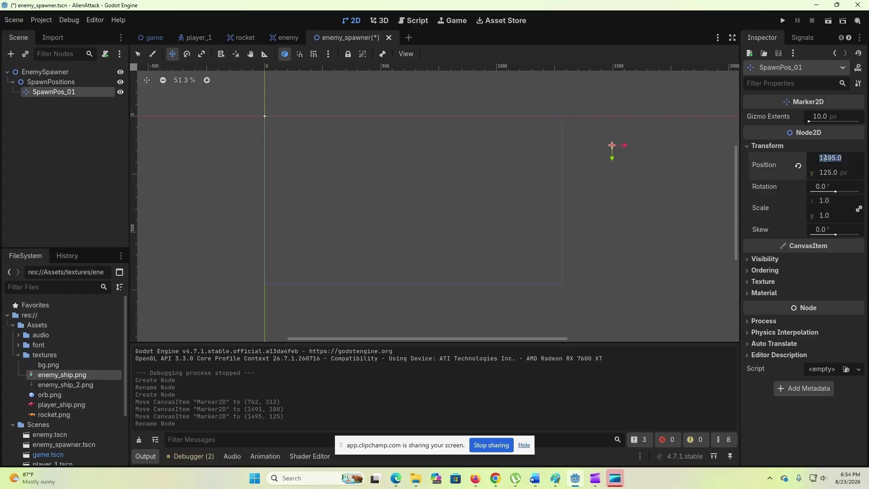
{"action": "type", "text": "1350"}
{"action": "key", "text": "Return"}
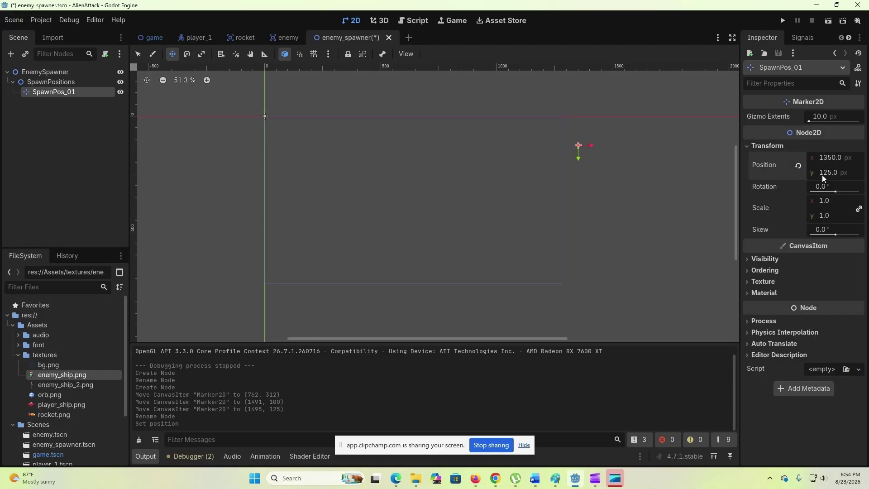
{"action": "type", "text": "50"}
{"action": "key", "text": "Return"}
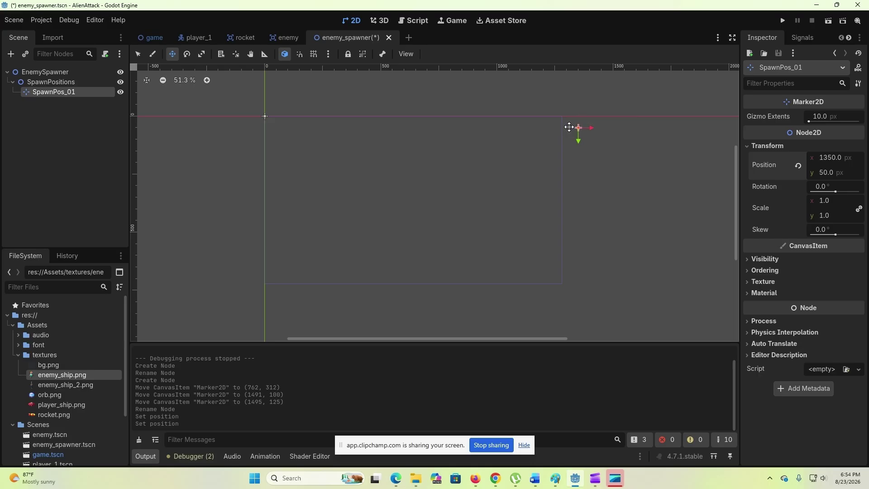
- Check the viewport width and height in the project's display window settings
{"action": "left_click", "coordinate": [36, 20]}
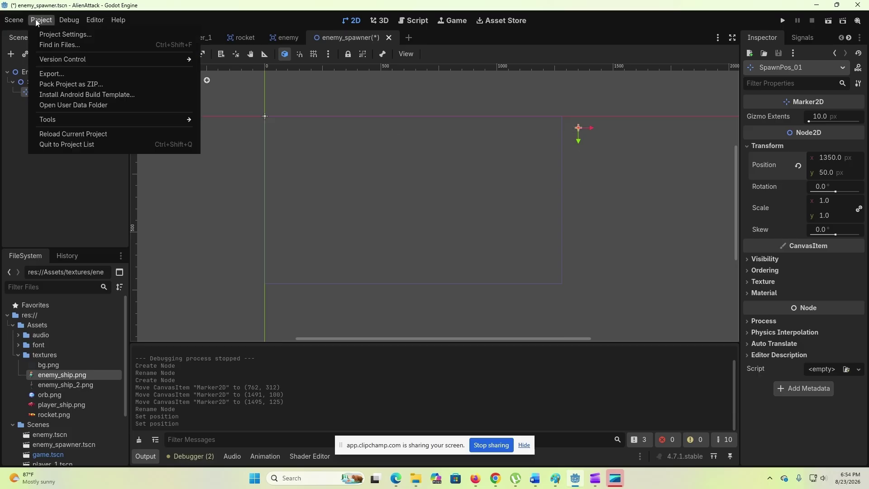
{"action": "left_click", "coordinate": [55, 34]}
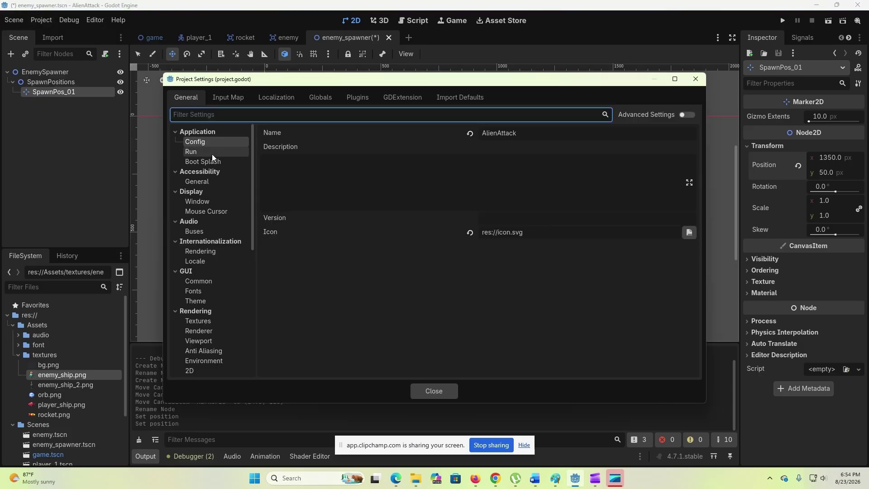
{"action": "left_click", "coordinate": [202, 200]}
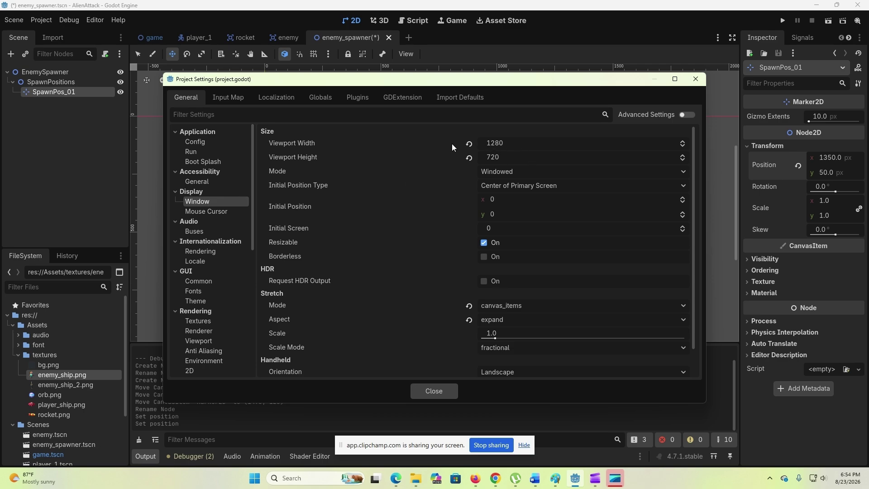
{"action": "left_click", "coordinate": [696, 79]}
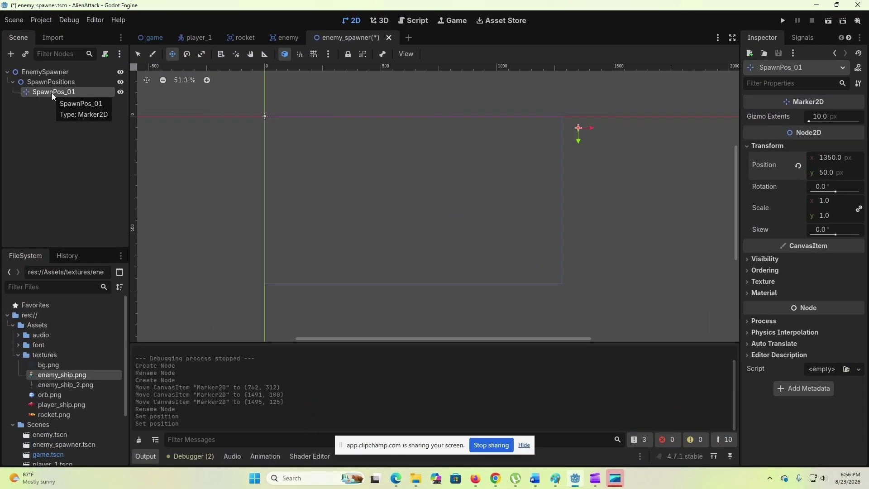
- Duplicate the SpawnPos_01 marker three times and compare the first copy with the original
{"action": "key", "text": "ctrl+d"}
{"action": "key", "text": "ctrl+d"}
{"action": "key", "text": "ctrl+d"}
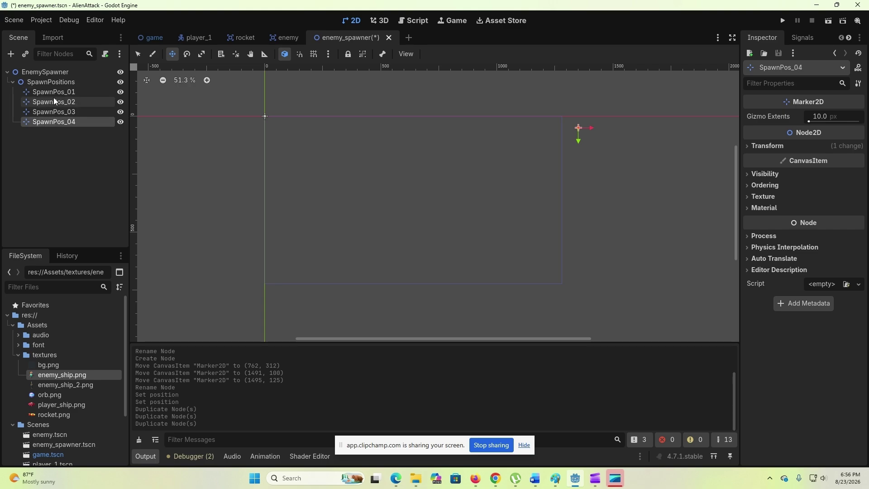
{"action": "left_click", "coordinate": [52, 102]}
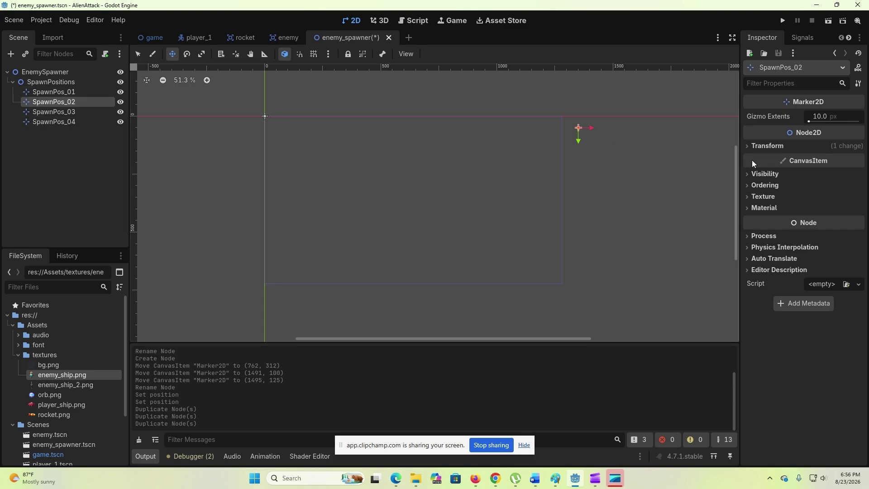
{"action": "left_click", "coordinate": [51, 91]}
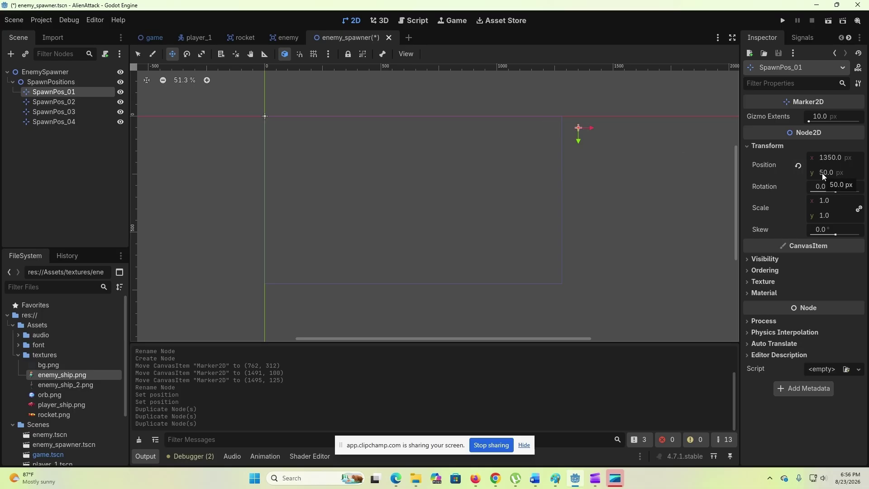
- Set the SpawnPos_02 marker's y position to 175 px
{"action": "left_click", "coordinate": [64, 101]}
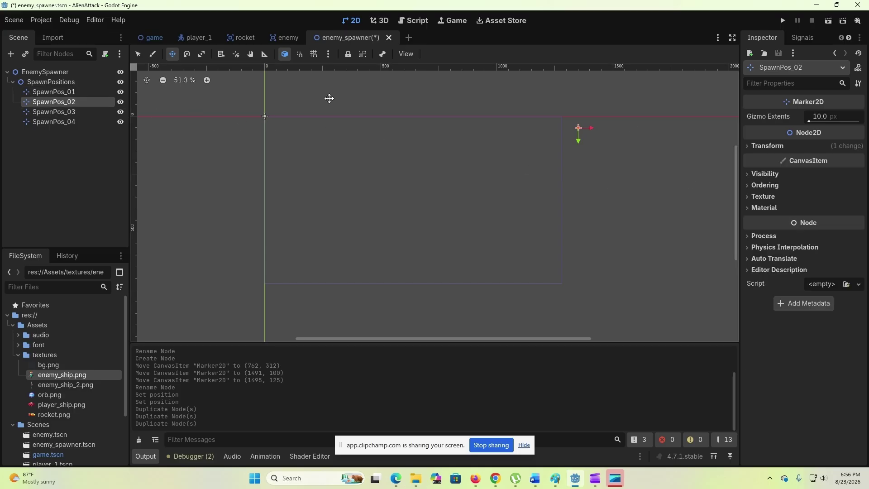
{"action": "left_click", "coordinate": [746, 146]}
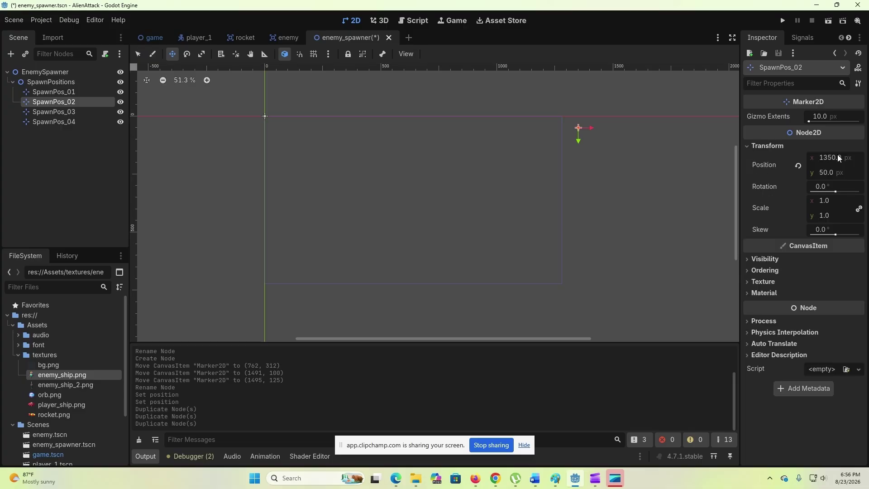
{"action": "left_click", "coordinate": [822, 175]}
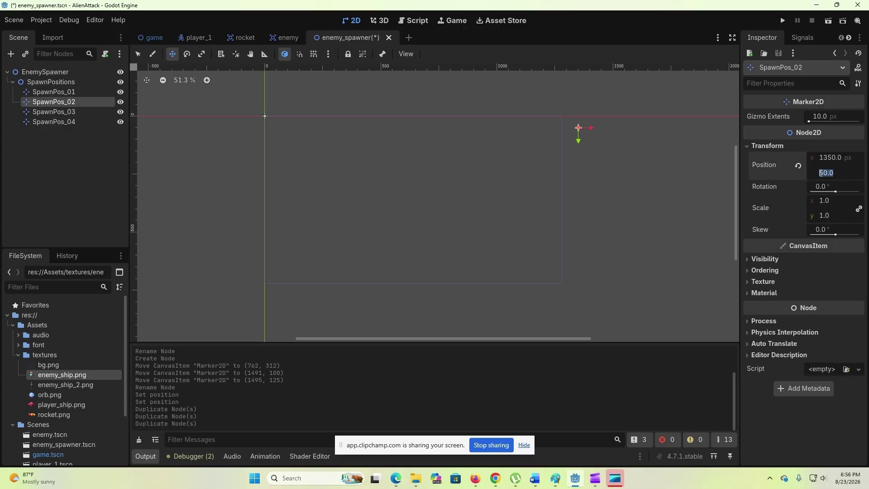
{"action": "left_click", "coordinate": [820, 173]}
{"action": "type", "text": "17"}
{"action": "key", "text": "Delete"}
{"action": "key", "text": "Return"}
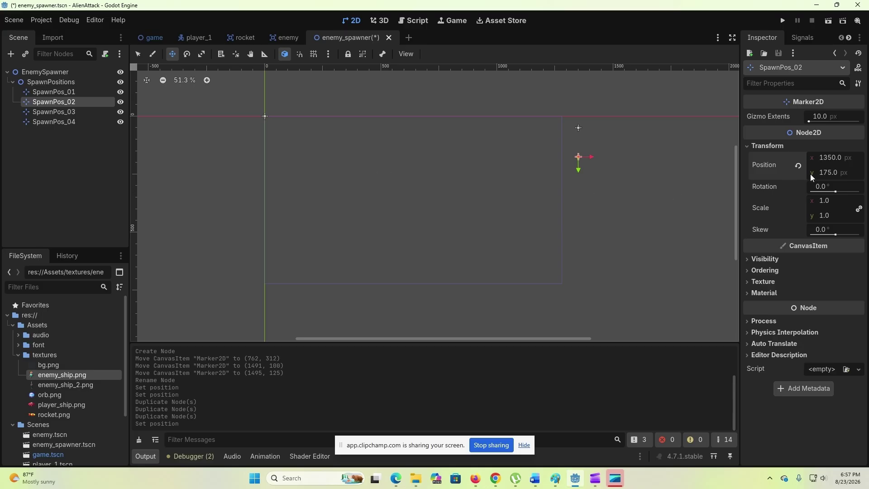
- Reset the SpawnPos_02 marker's position to its default and undo the last two position changes
{"action": "left_click", "coordinate": [797, 167]}
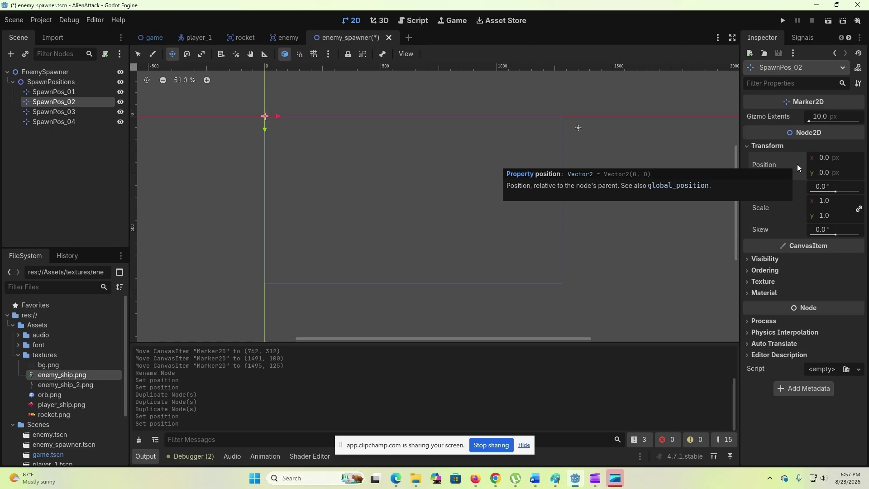
{"action": "key", "text": "ctrl+z"}
{"action": "key", "text": "ctrl+z"}
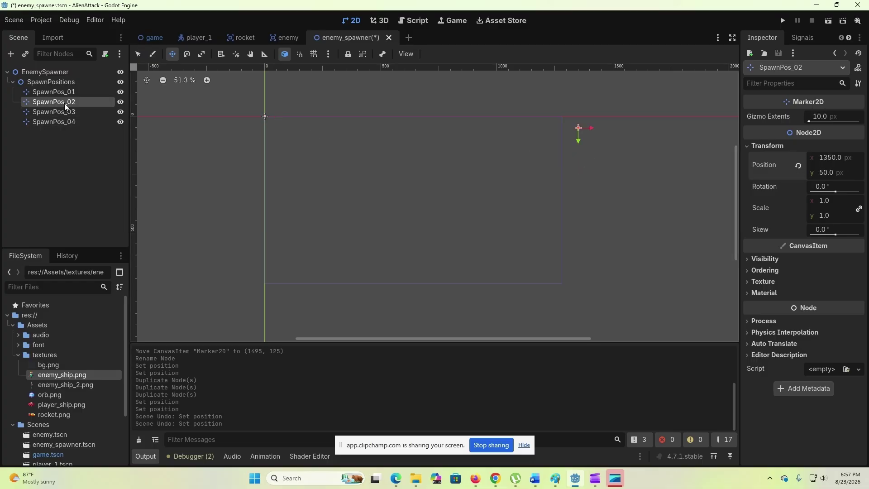
- Delete the duplicated markers SpawnPos_02, SpawnPos_03 and SpawnPos_04
{"action": "key", "text": "Delete"}
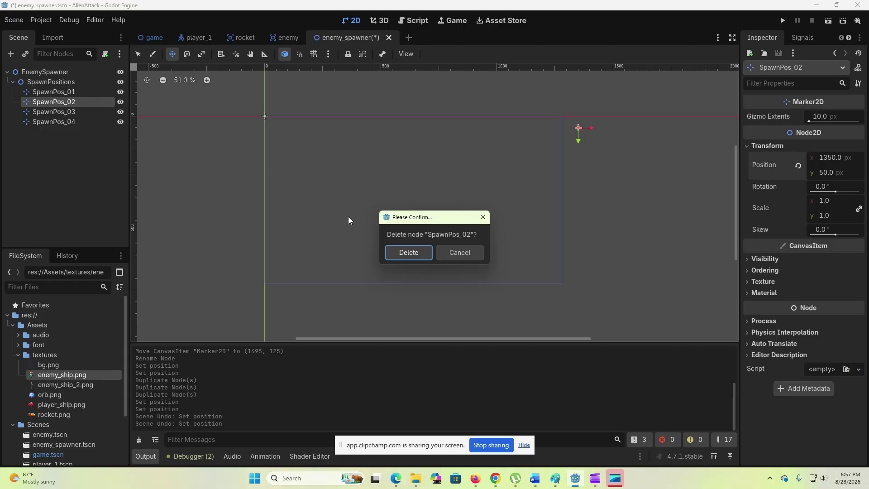
{"action": "left_click", "coordinate": [415, 253]}
{"action": "left_click", "coordinate": [75, 101]}
{"action": "key", "text": "Delete"}
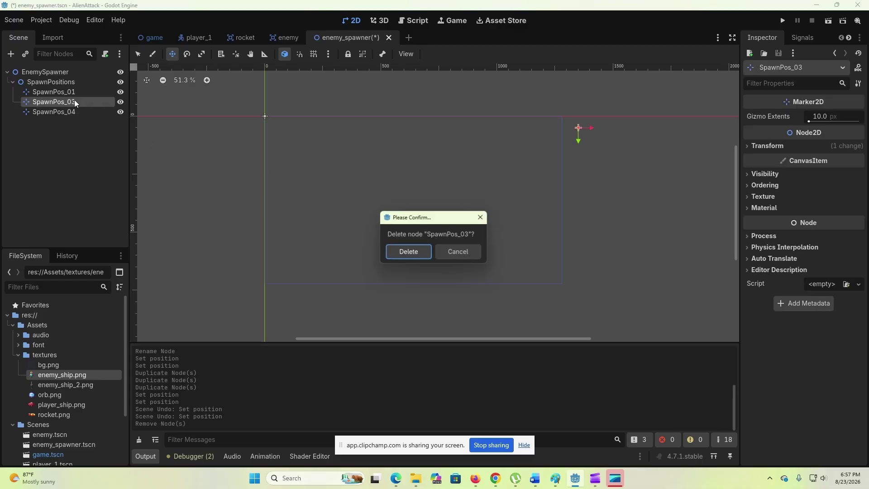
{"action": "left_click", "coordinate": [414, 251]}
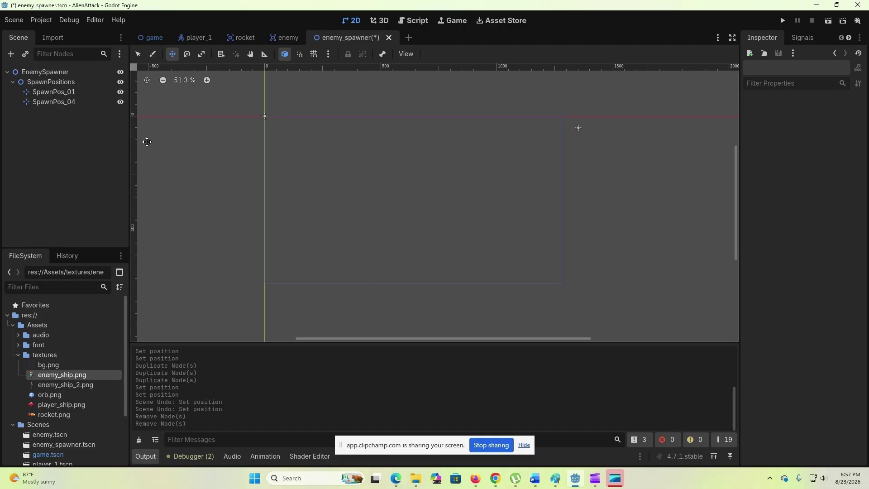
{"action": "left_click", "coordinate": [64, 102]}
{"action": "key", "text": "Delete"}
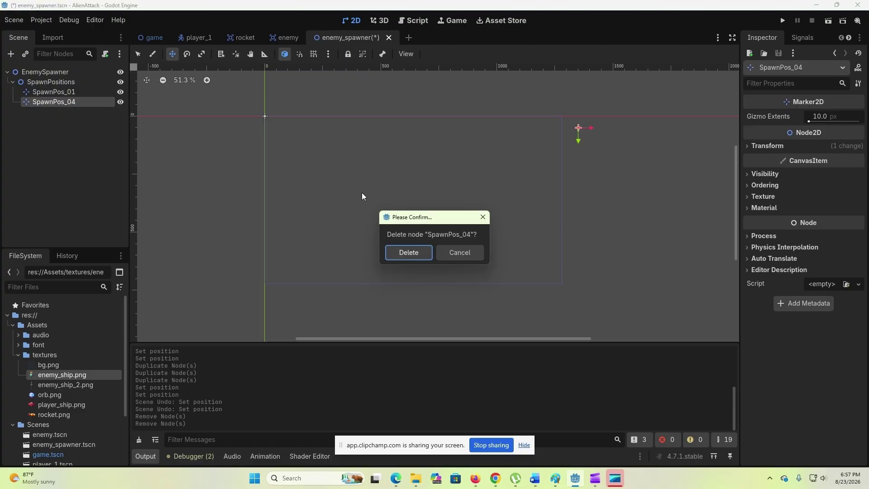
{"action": "left_click", "coordinate": [409, 252]}
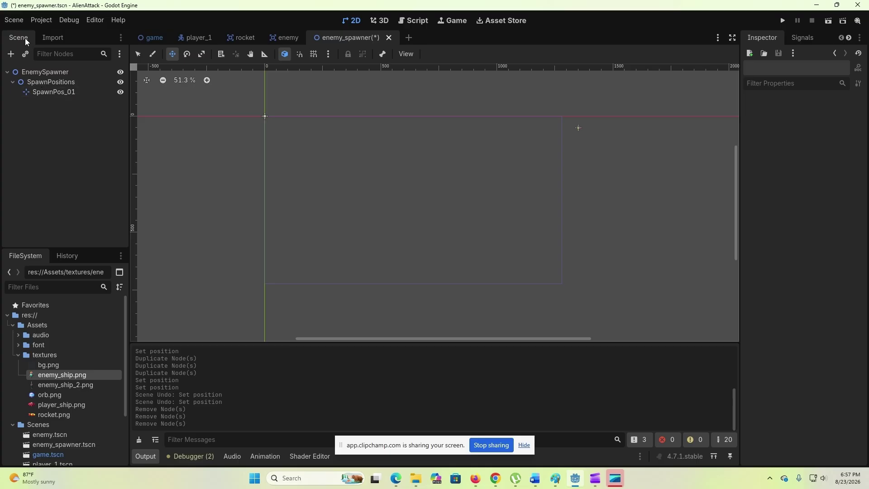
- Add two new Marker2D nodes as children of SpawnPositions, below SpawnPos_01
{"action": "left_click", "coordinate": [11, 54]}
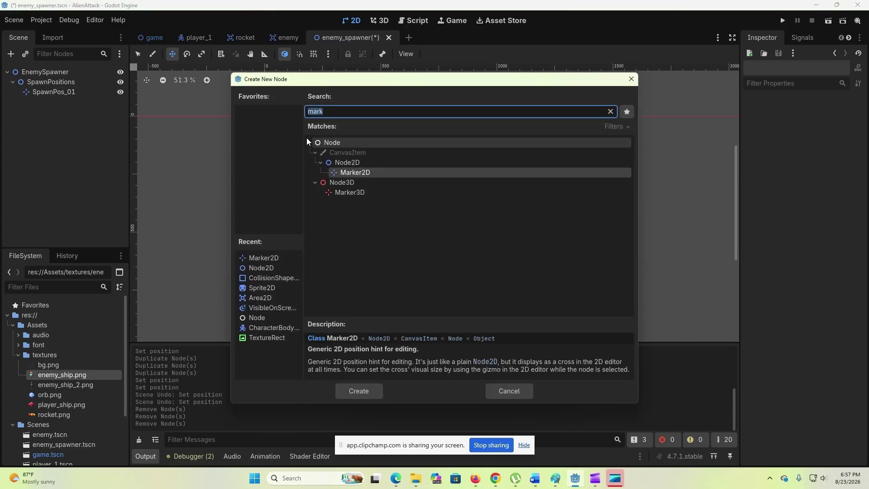
{"action": "left_click", "coordinate": [362, 391]}
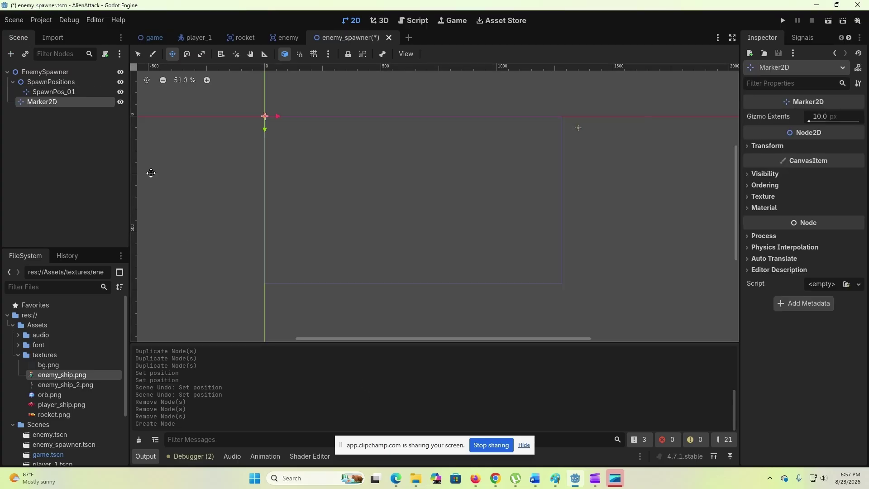
{"action": "left_click_drag", "start_coordinate": [31, 100], "coordinate": [62, 95]}
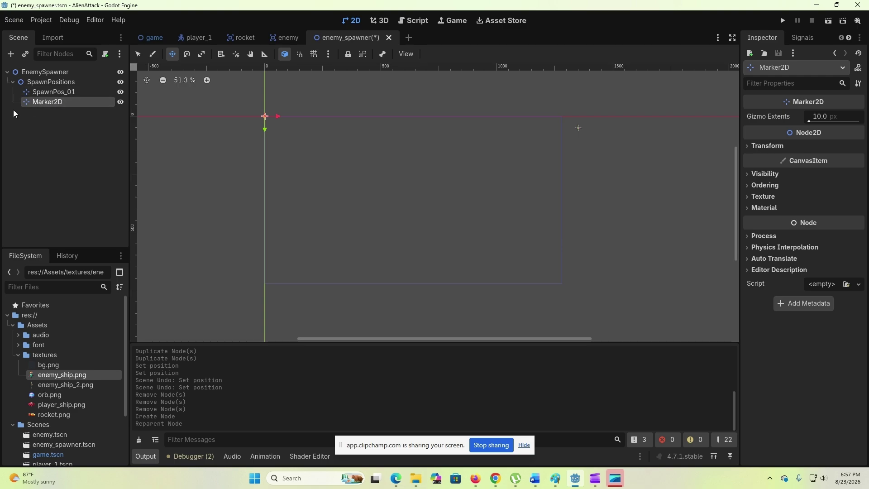
{"action": "left_click", "coordinate": [39, 85]}
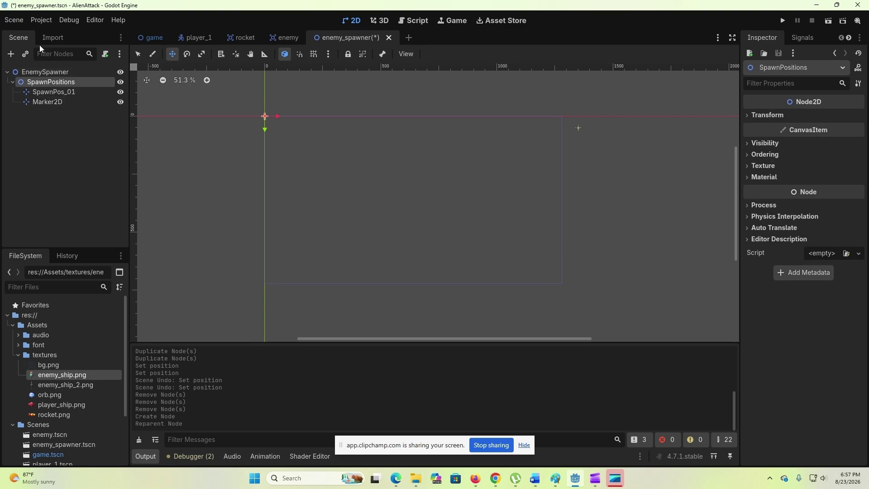
{"action": "left_click", "coordinate": [10, 54]}
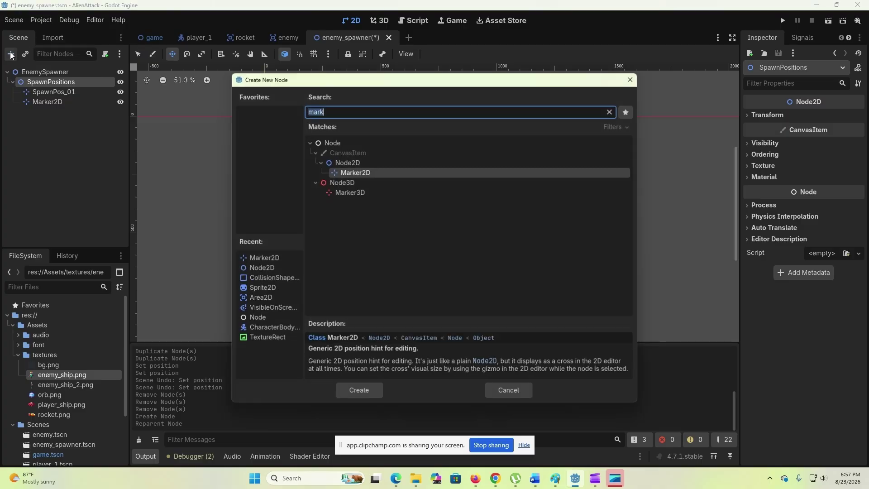
{"action": "left_click", "coordinate": [355, 393]}
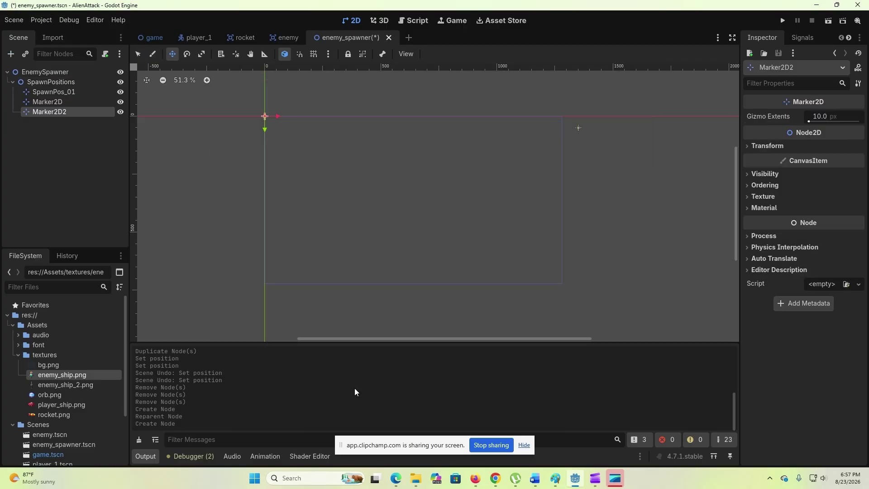
- Add three further Marker2D nodes and reparent each one directly under SpawnPositions, at the end of the list
{"action": "key", "text": "ctrl+a"}
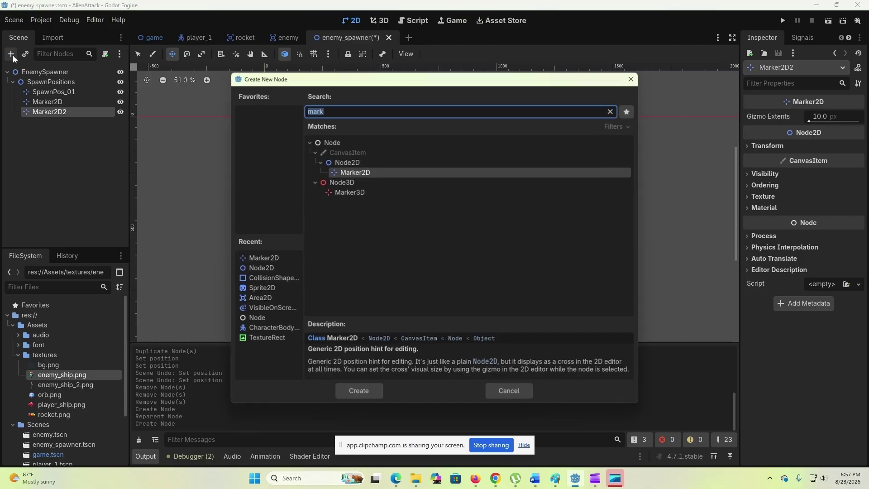
{"action": "left_click", "coordinate": [360, 392]}
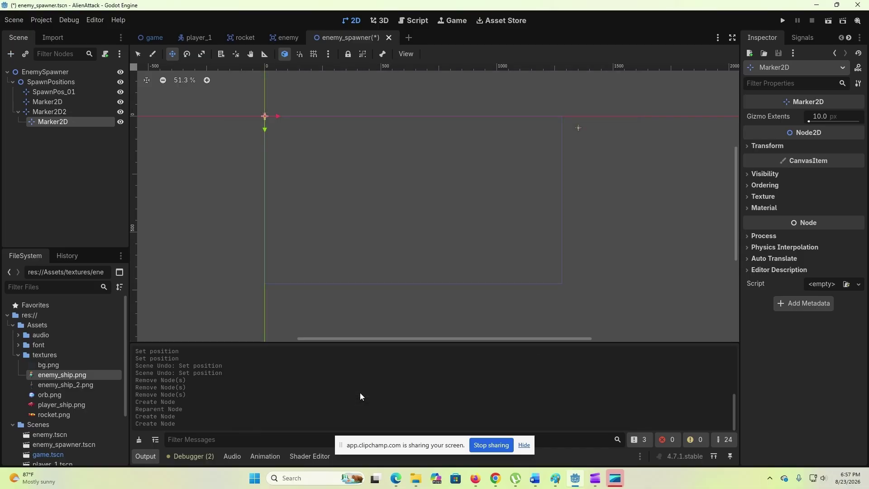
{"action": "left_click_drag", "start_coordinate": [41, 122], "coordinate": [12, 120]}
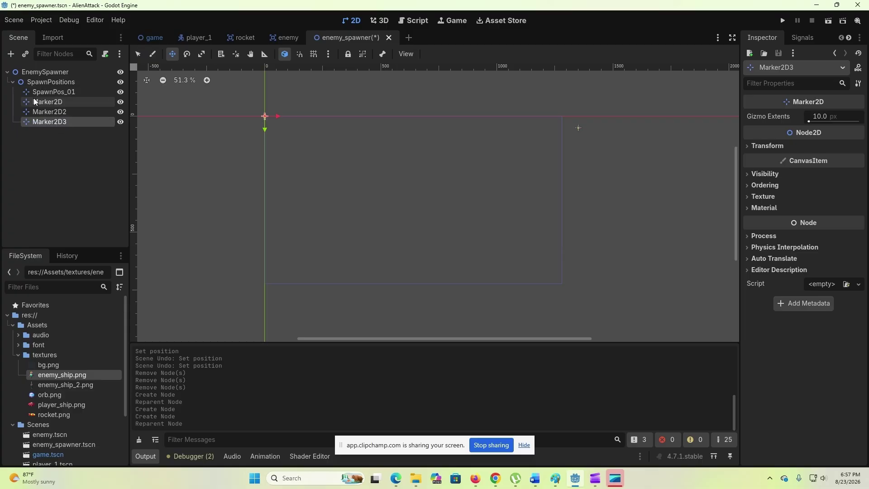
{"action": "left_click", "coordinate": [11, 54]}
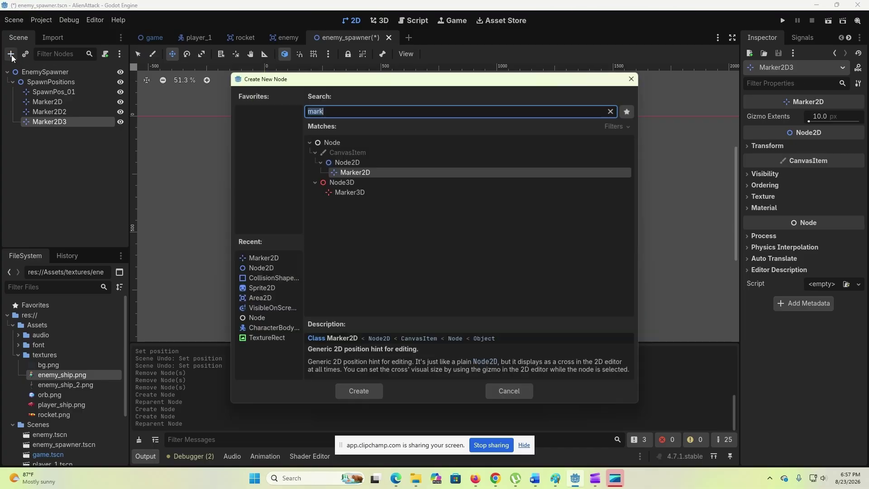
{"action": "left_click", "coordinate": [362, 389]}
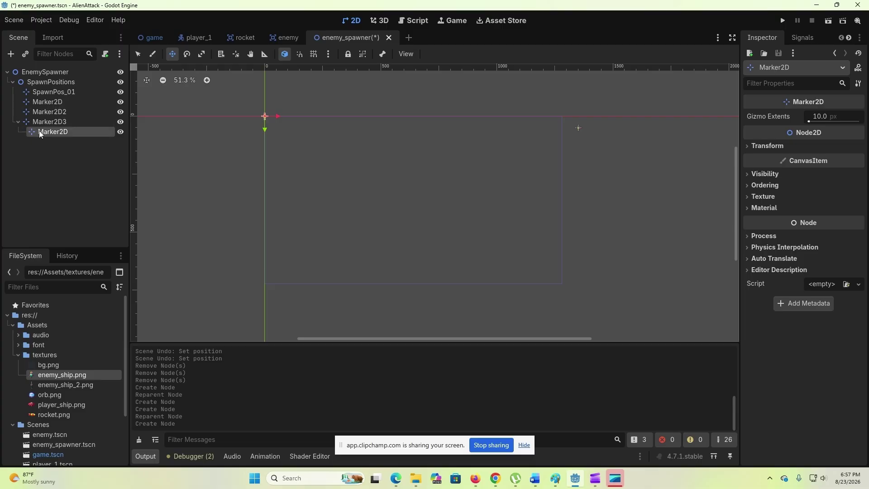
{"action": "left_click_drag", "start_coordinate": [39, 131], "coordinate": [12, 135]}
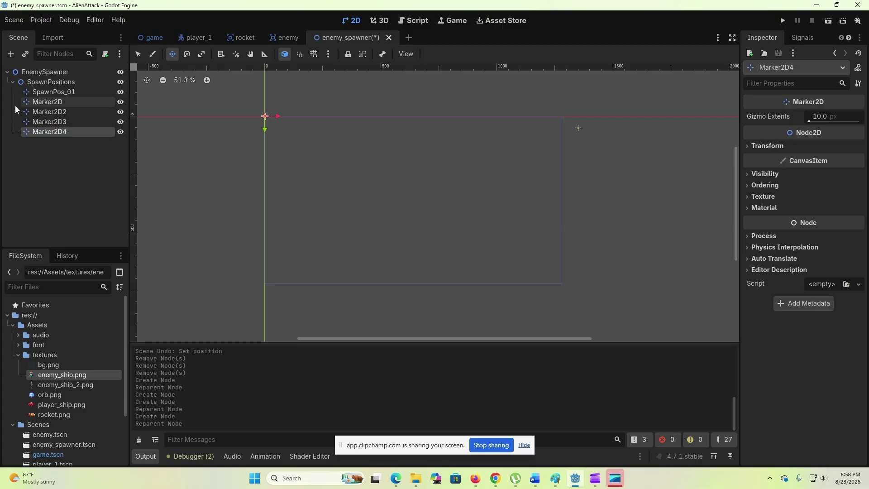
{"action": "left_click", "coordinate": [11, 54]}
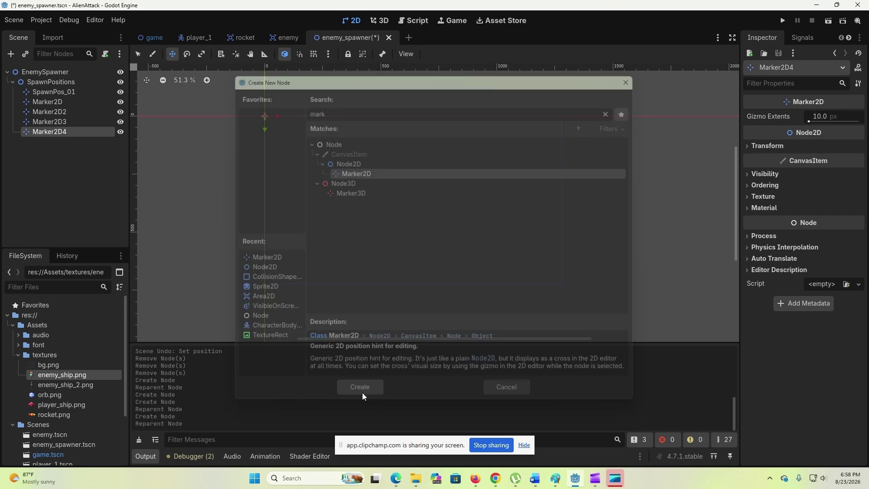
{"action": "left_click", "coordinate": [362, 392]}
{"action": "left_click_drag", "start_coordinate": [34, 140], "coordinate": [13, 143]}
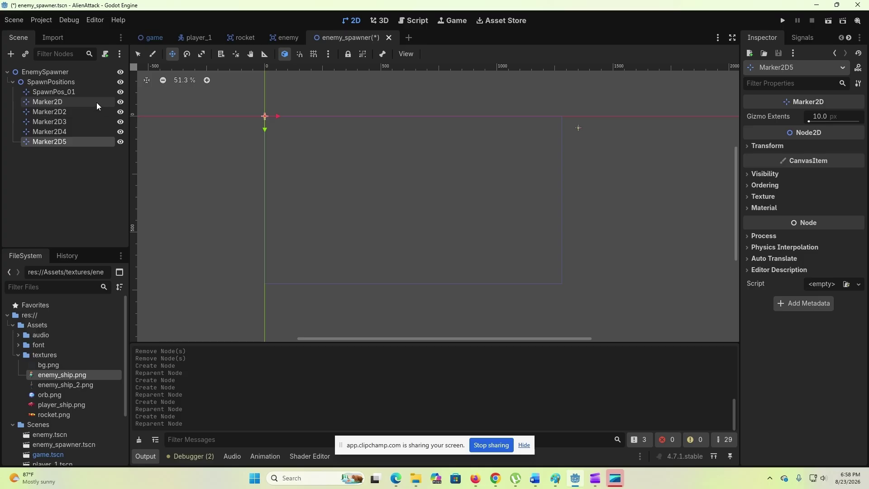
- Copy the Position value of the SpawnPos_01 marker
{"action": "left_click", "coordinate": [50, 101]}
{"action": "left_click", "coordinate": [65, 91]}
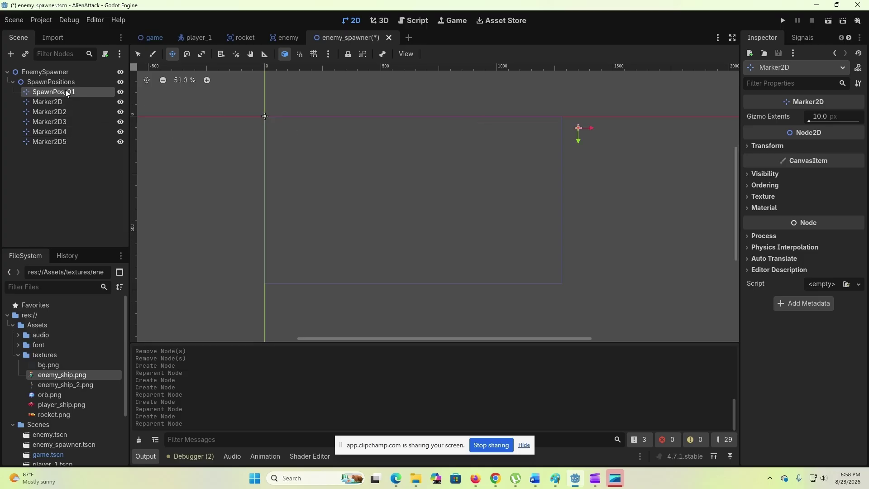
{"action": "right_click", "coordinate": [768, 159]}
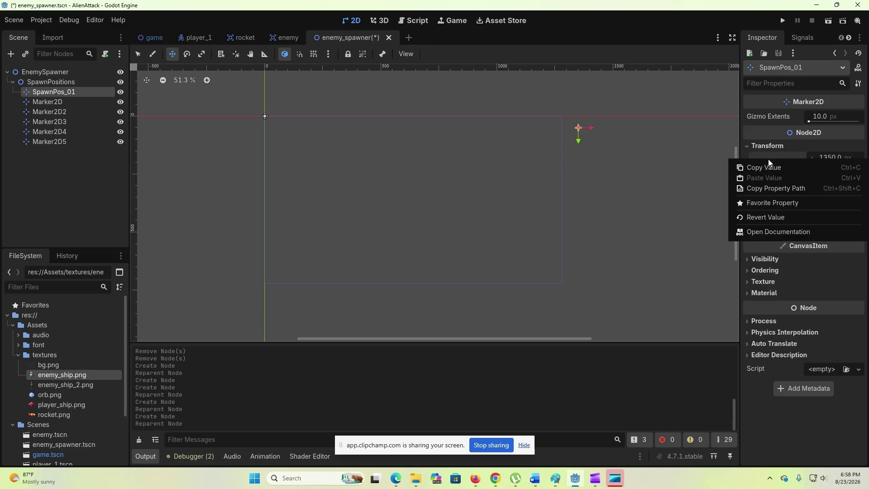
{"action": "left_click", "coordinate": [765, 167]}
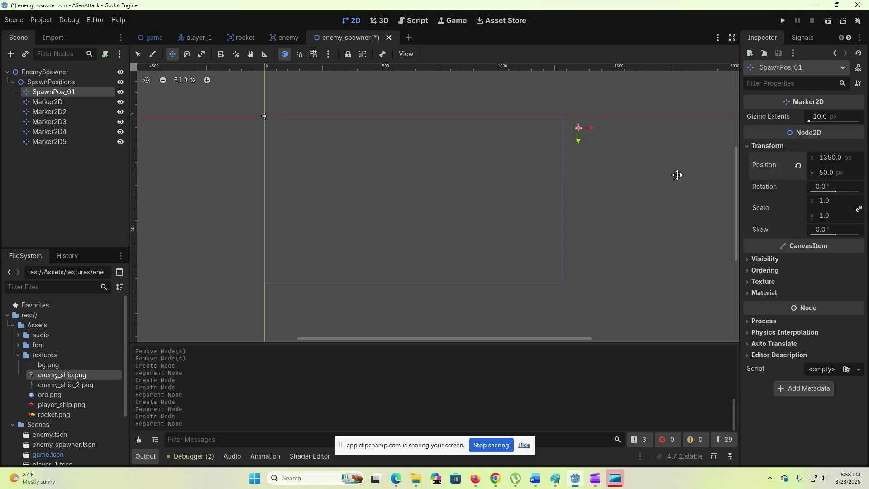
- Paste the copied position onto the first unnamed Marker2D below SpawnPos_01 and set its Y position to 175 px
{"action": "left_click", "coordinate": [47, 102]}
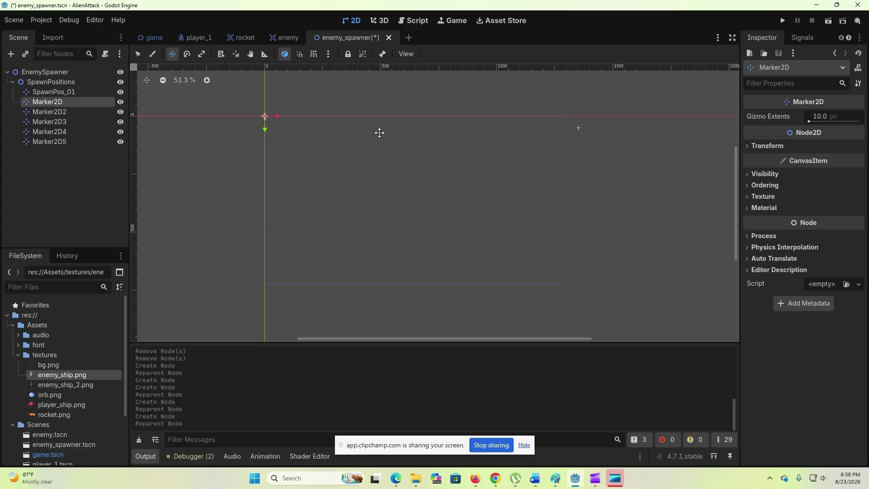
{"action": "left_click", "coordinate": [749, 146]}
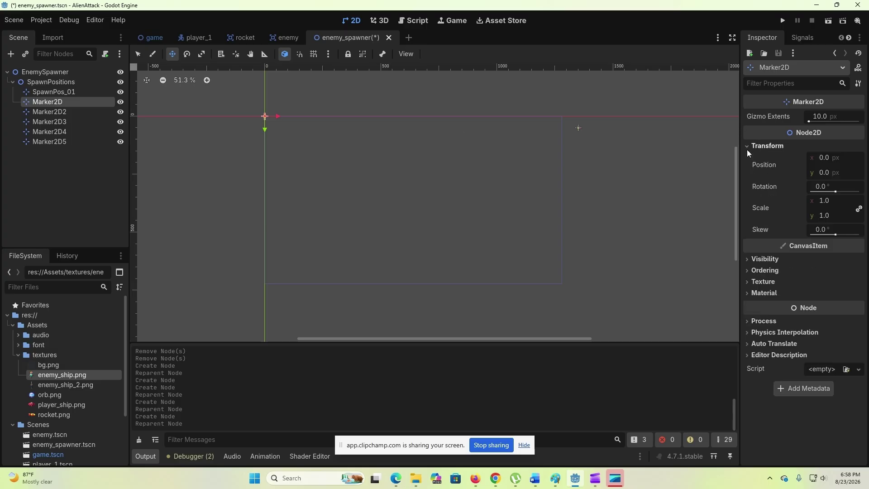
{"action": "right_click", "coordinate": [756, 163]}
{"action": "left_click", "coordinate": [759, 183]}
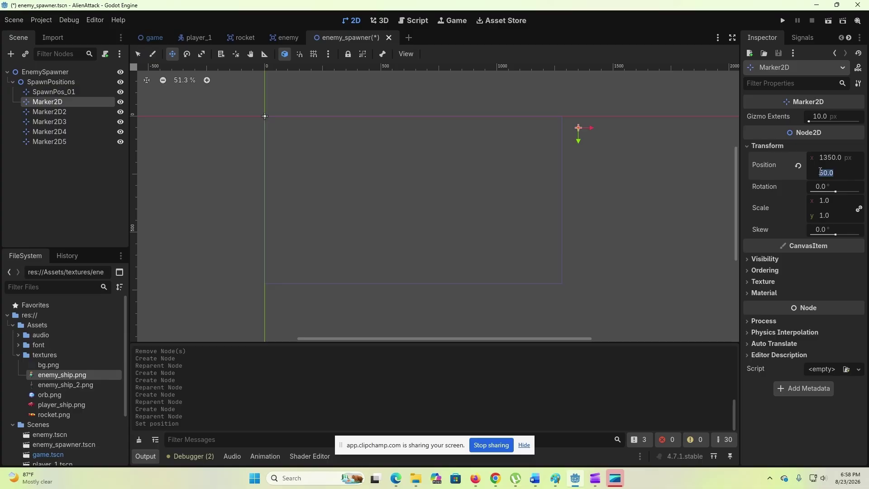
{"action": "type", "text": "175"}
{"action": "key", "text": "Return"}
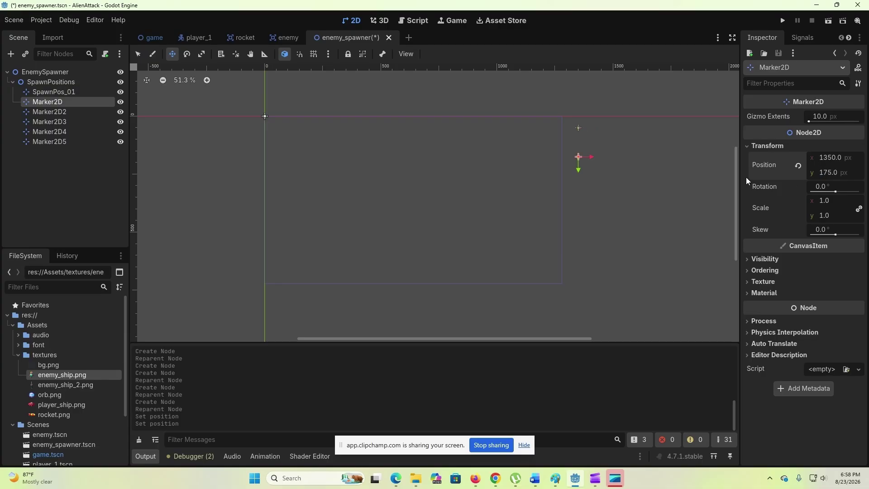
- Rename the Marker2D node directly below SpawnPos_01 as SpawnPos_02
{"action": "double_click", "coordinate": [55, 103]}
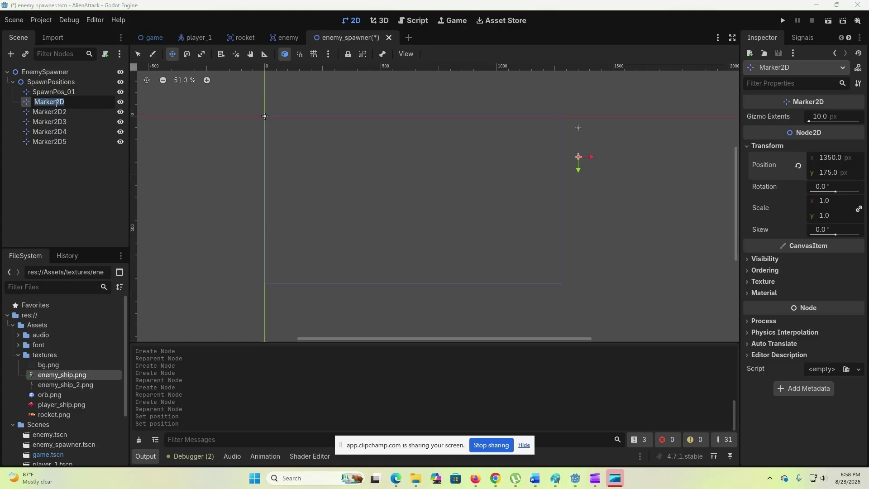
{"action": "type", "text": "SpawnPos_02"}
{"action": "key", "text": "Return"}
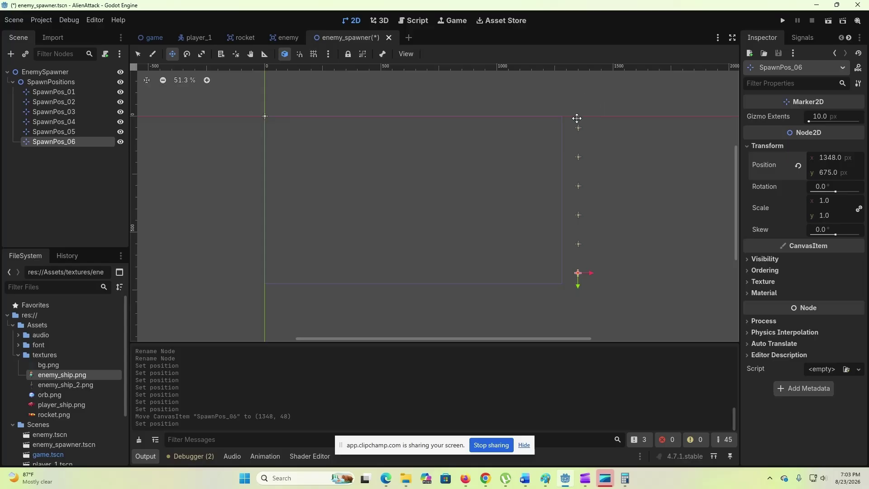
- Add a Timer node as a child of the EnemySpawner root node
{"action": "left_click", "coordinate": [46, 74]}
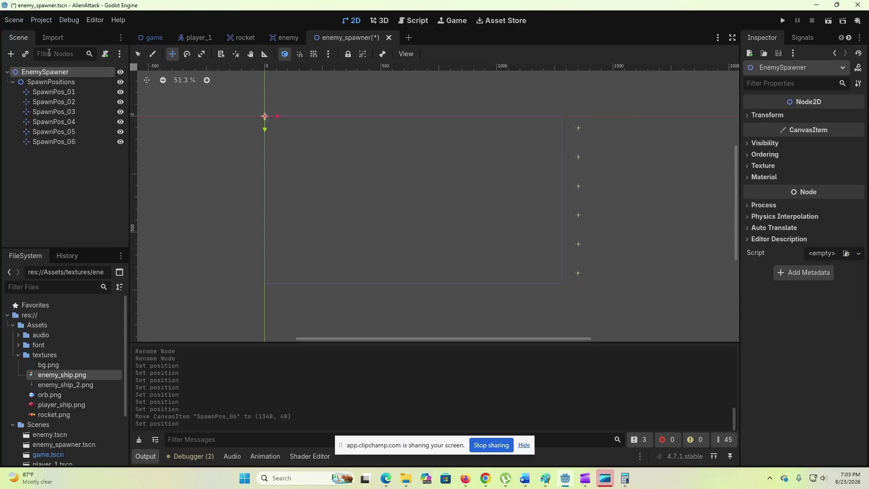
{"action": "left_click", "coordinate": [10, 54]}
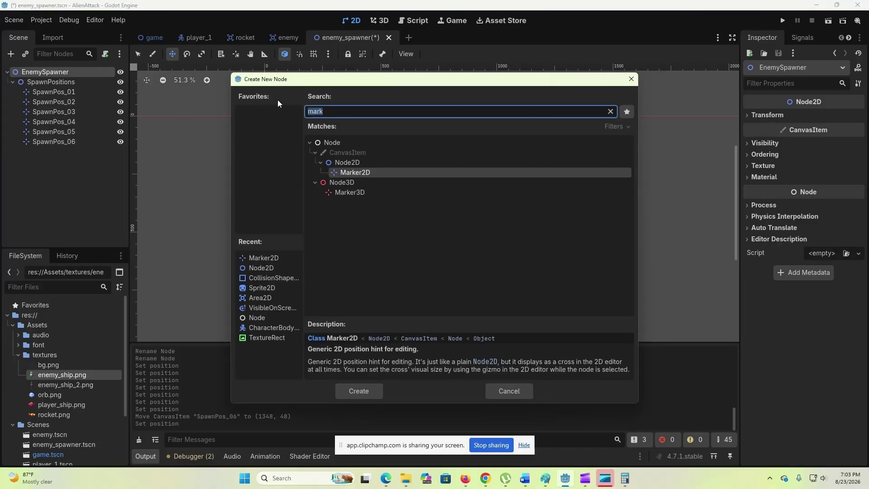
{"action": "type", "text": "time"}
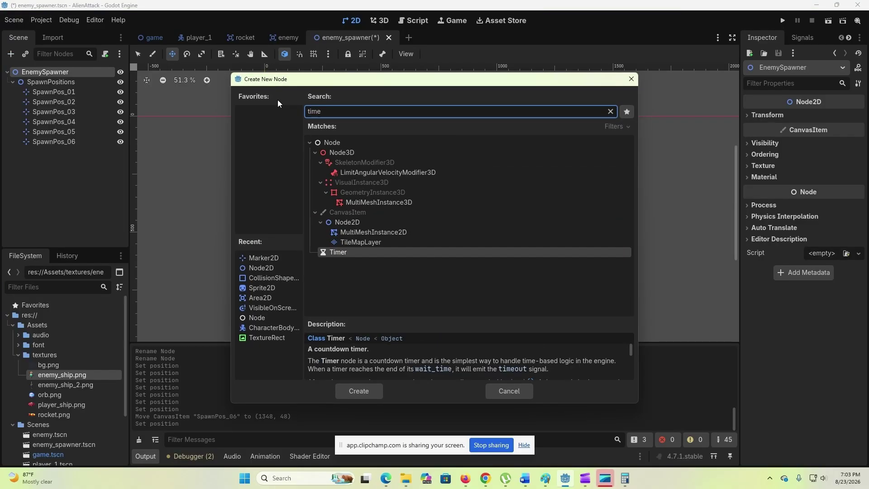
{"action": "left_click", "coordinate": [360, 390]}
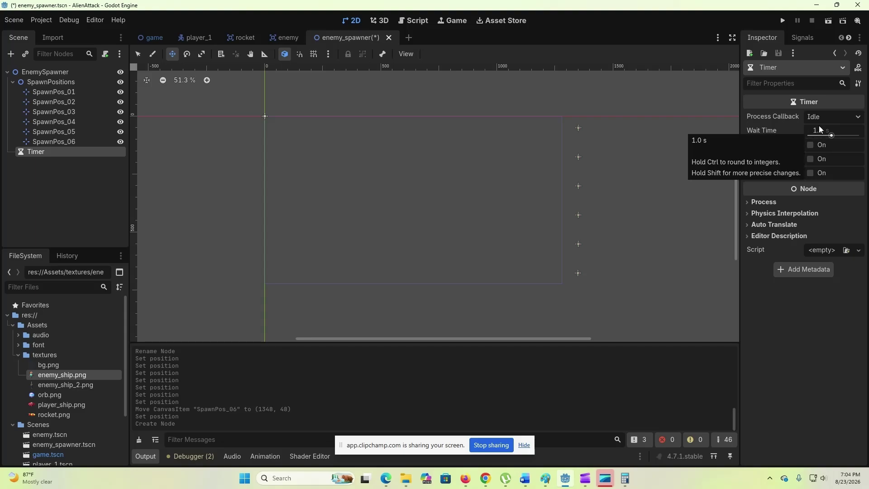
- Look over the Timer's available signals and set its Wait Time to 2 s
{"action": "mouse_move", "coordinate": [799, 135]}
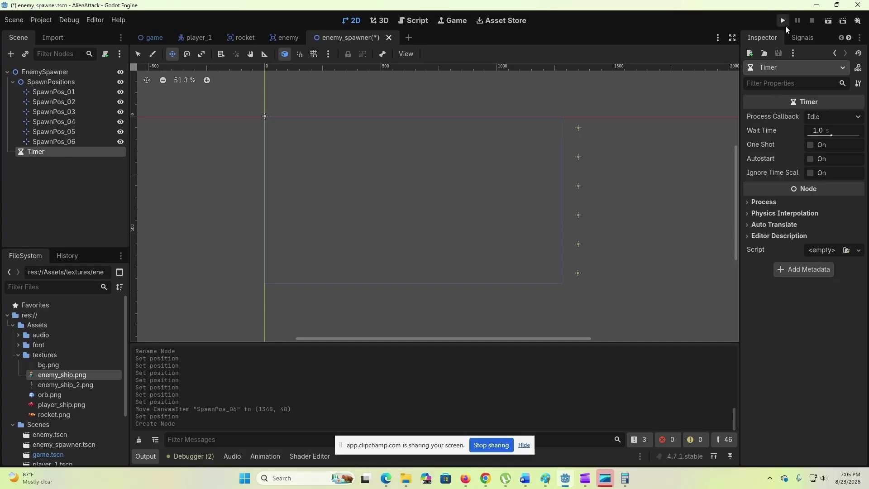
{"action": "left_click", "coordinate": [802, 38]}
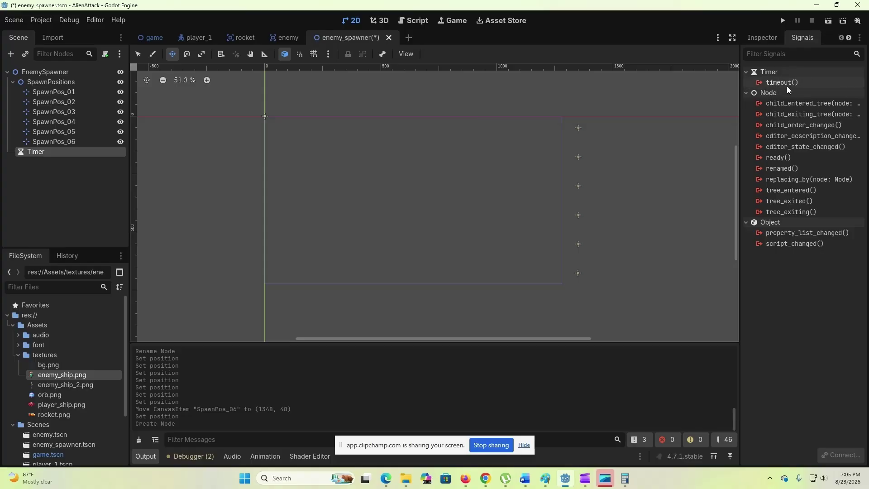
{"action": "left_click", "coordinate": [760, 35]}
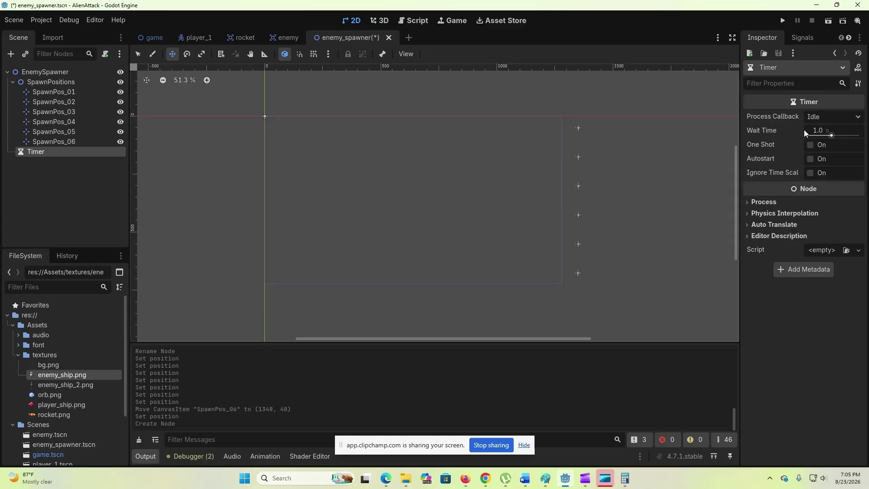
{"action": "left_click", "coordinate": [818, 131]}
{"action": "type", "text": "2"}
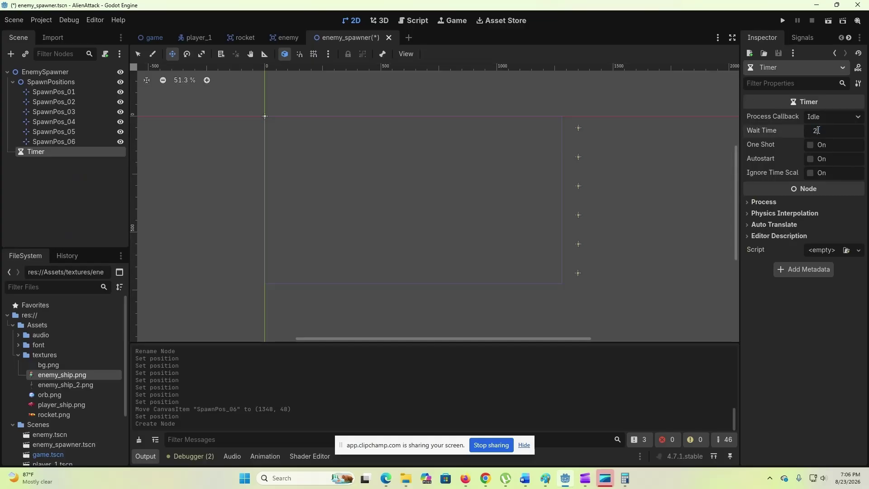
{"action": "key", "text": "Return"}
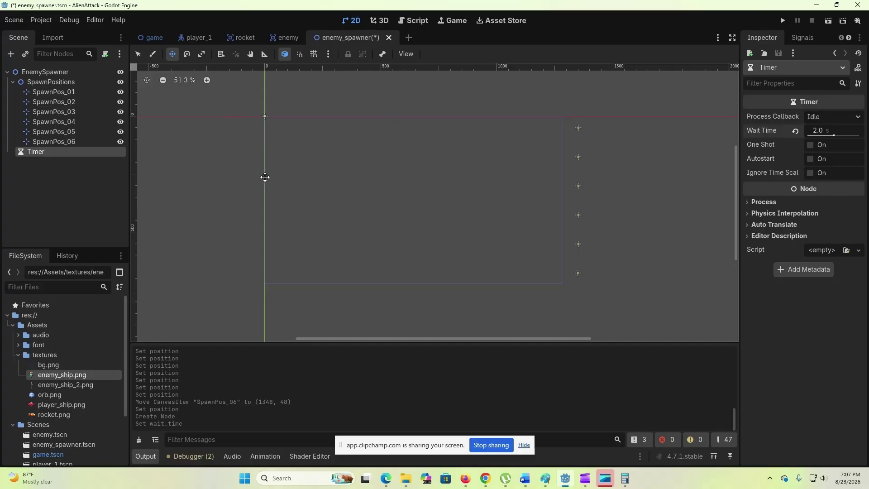
- Attach a new default-template GDScript to EnemySpawner, saved as res://Scripts/enemy_spawner.gd, and check the Scripts folder for it
{"action": "left_click", "coordinate": [28, 72]}
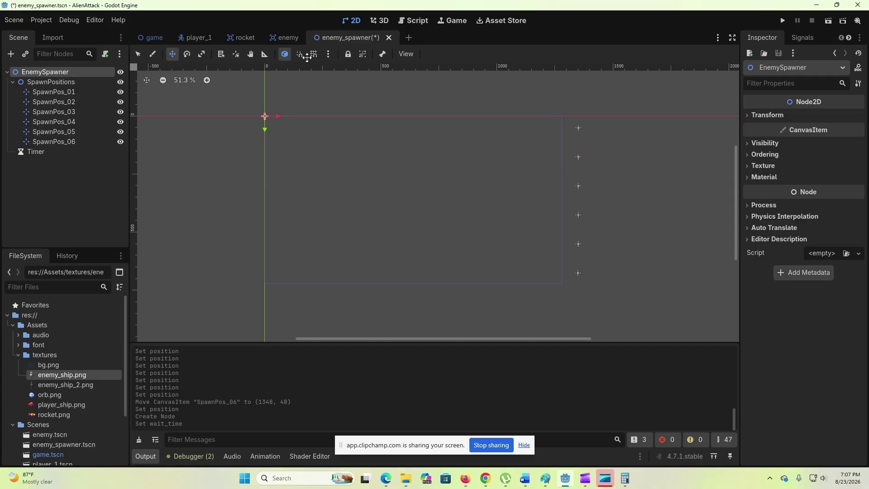
{"action": "left_click", "coordinate": [105, 55]}
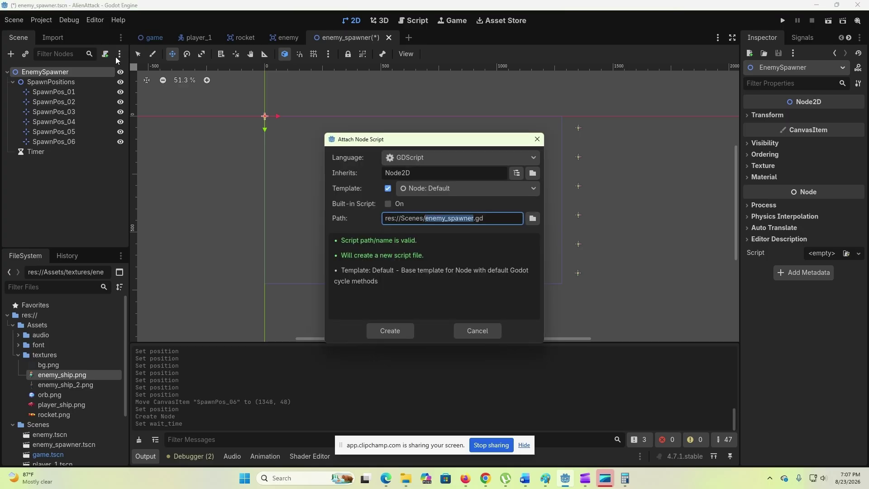
{"action": "left_click", "coordinate": [407, 219]}
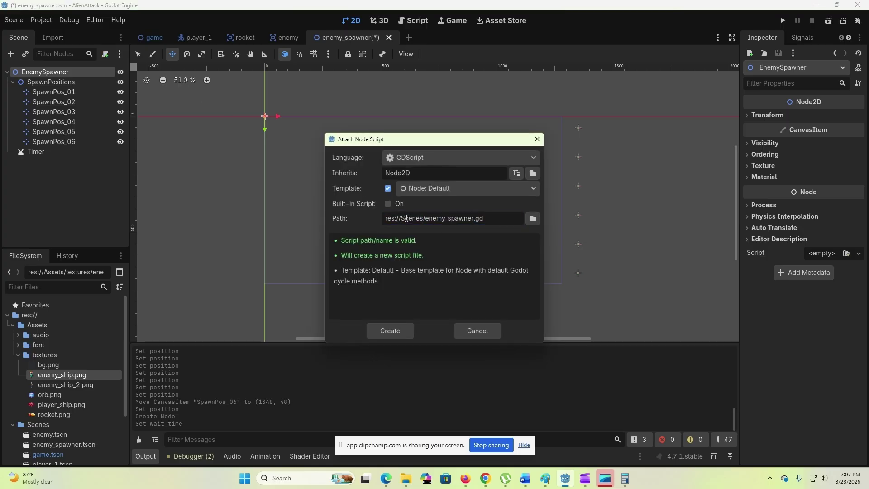
{"action": "type", "text": "cript"}
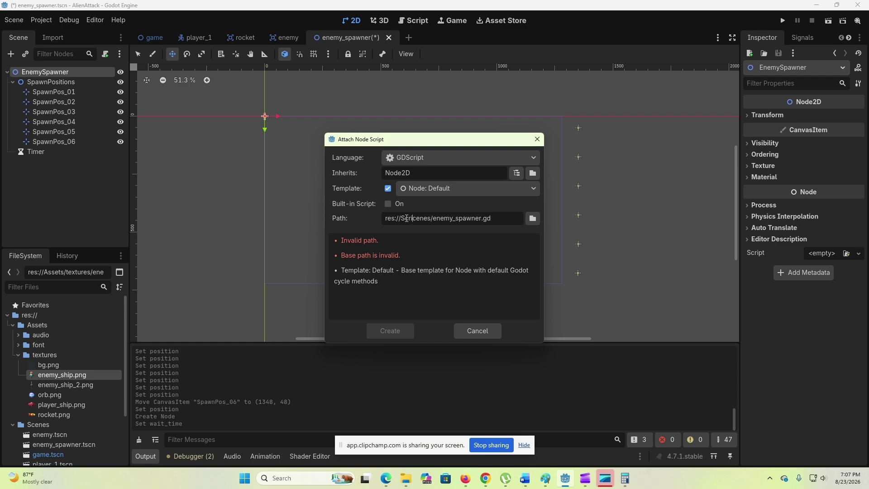
{"action": "type", "text": "s"}
{"action": "key", "text": "Delete"}
{"action": "key", "text": "Delete"}
{"action": "key", "text": "Delete"}
{"action": "key", "text": "Delete"}
{"action": "key", "text": "Delete"}
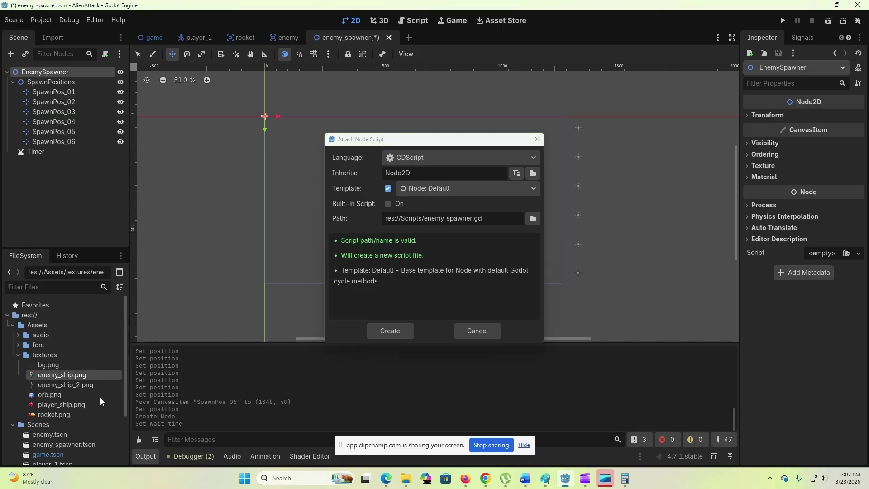
{"action": "left_click", "coordinate": [397, 332]}
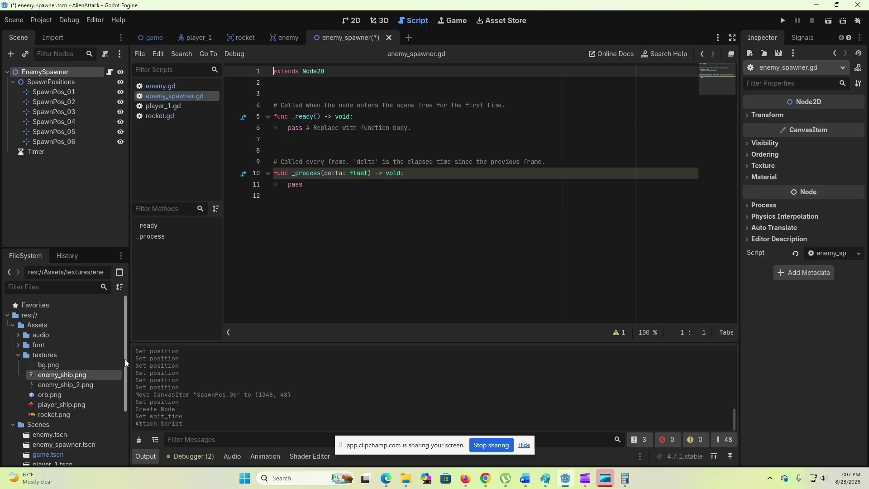
{"action": "left_click_drag", "start_coordinate": [124, 359], "coordinate": [96, 411]}
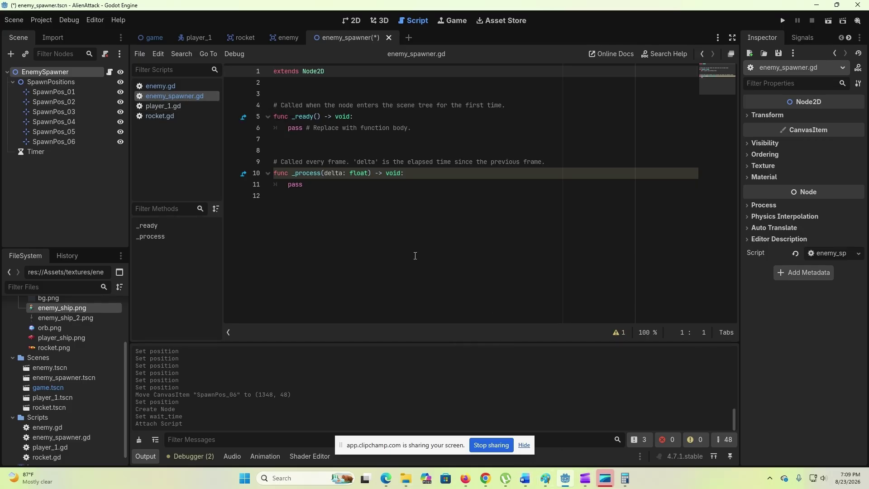
- Connect the Timer's timeout() signal to the EnemySpawner script with the receiver method _on_timer_timeout
{"action": "left_click", "coordinate": [35, 152]}
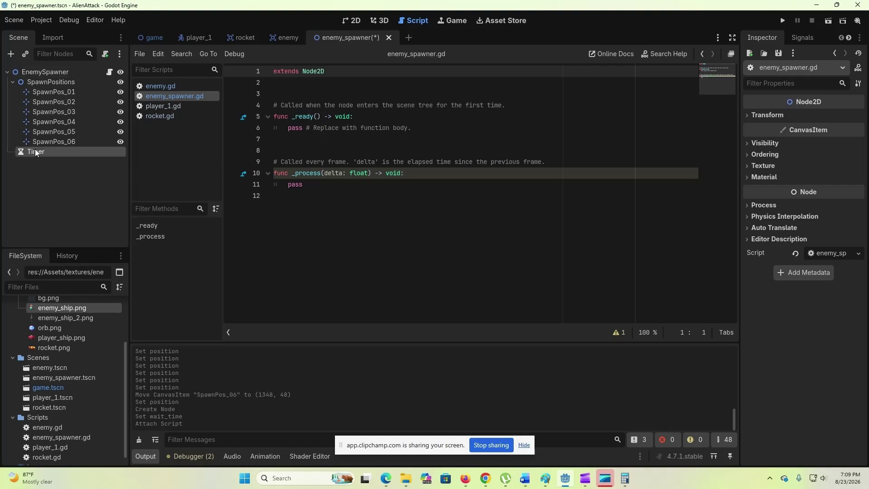
{"action": "left_click", "coordinate": [804, 37]}
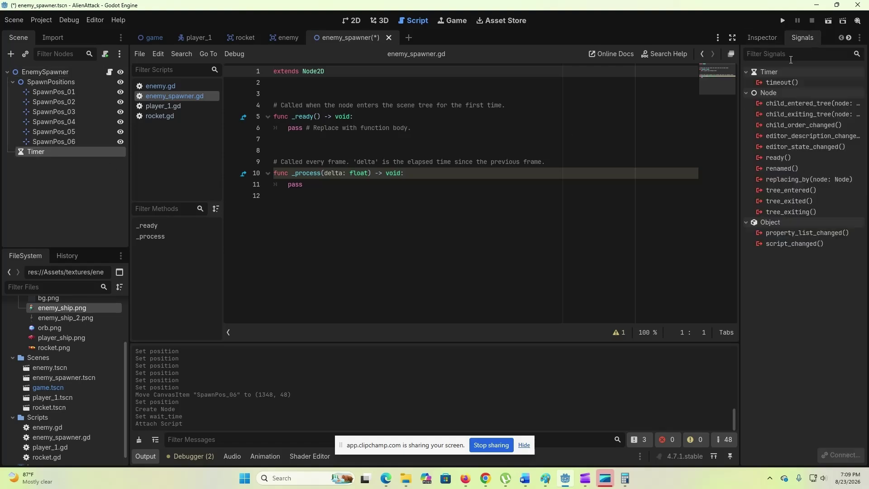
{"action": "double_click", "coordinate": [781, 83]}
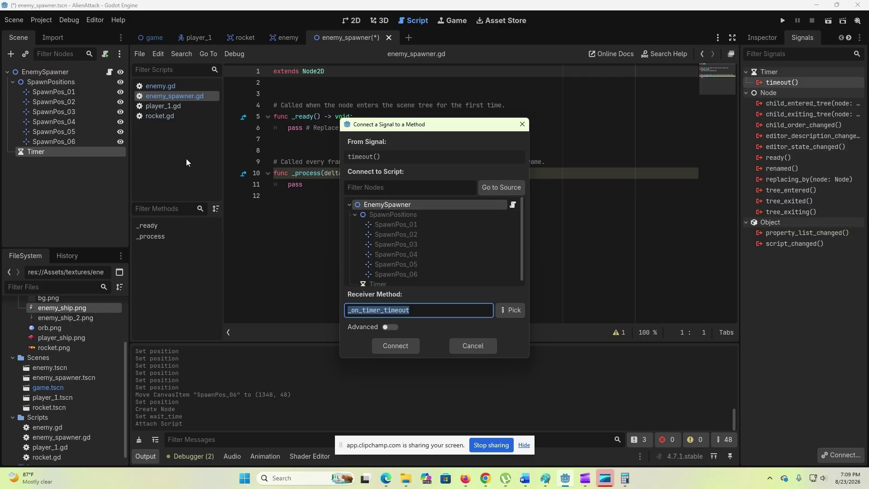
{"action": "left_click", "coordinate": [395, 345]}
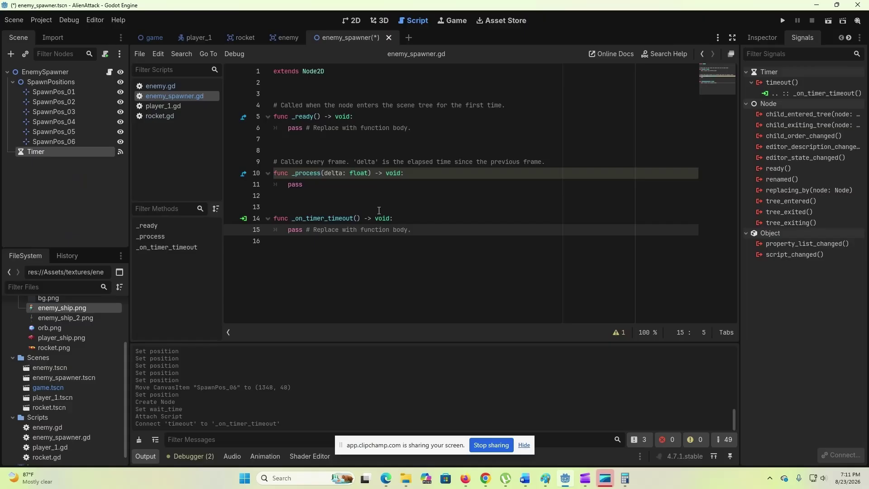
- Add the line print("Timeout is working") above pass in the _on_timer_timeout function
{"action": "key", "text": "Return"}
{"action": "key", "text": "Up"}
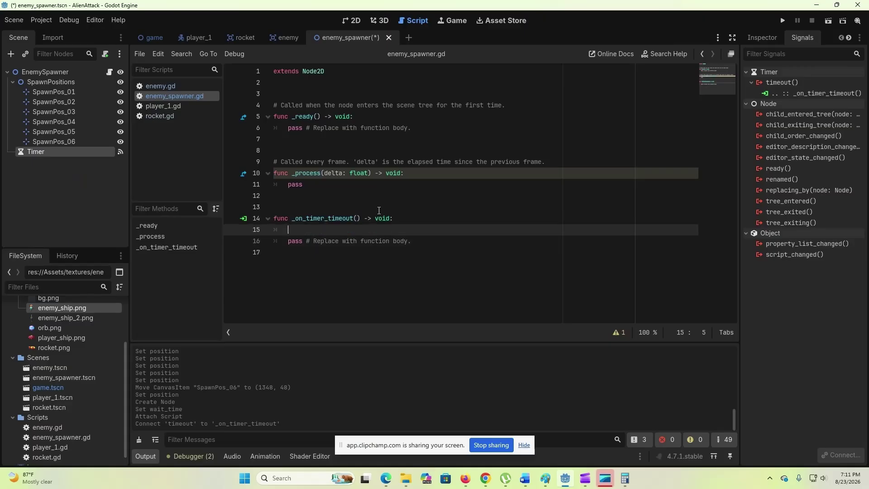
{"action": "type", "text": "print"}
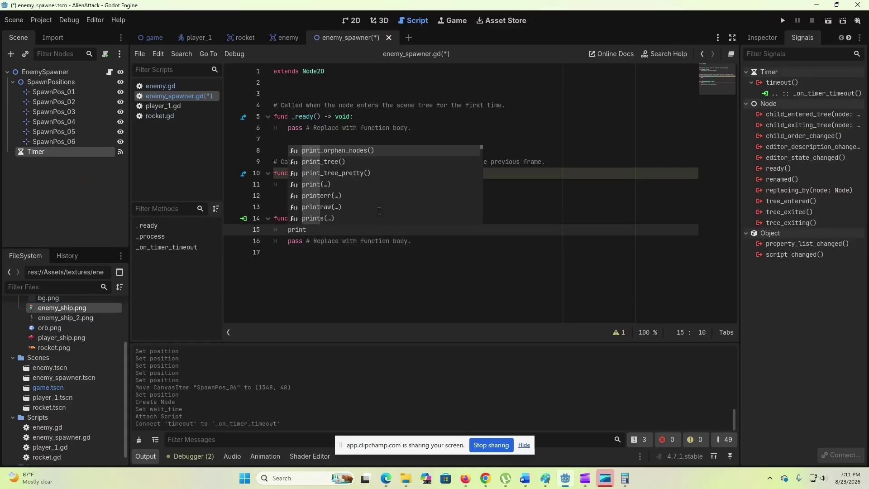
{"action": "type", "text": "(\""}
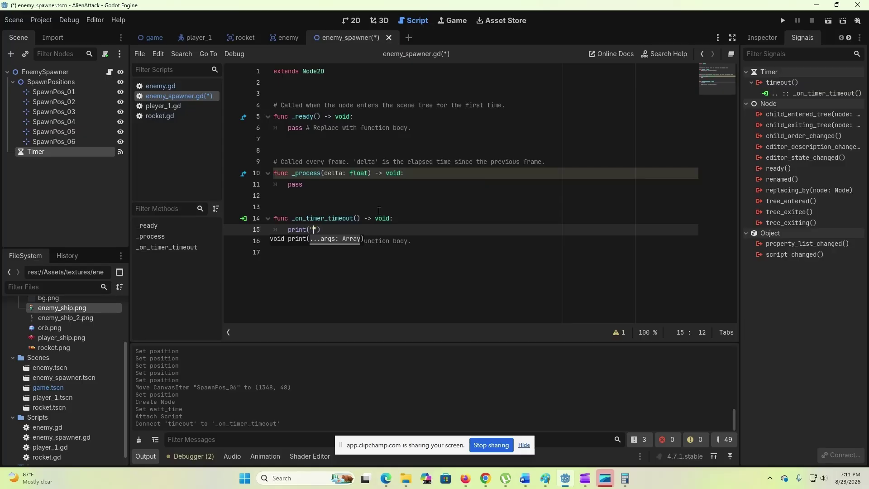
{"action": "type", "text": "Timeout is working"}
- Enable Autostart on the Timer and run the current scene, keeping the game window clear of the printed output
{"action": "left_click", "coordinate": [763, 38]}
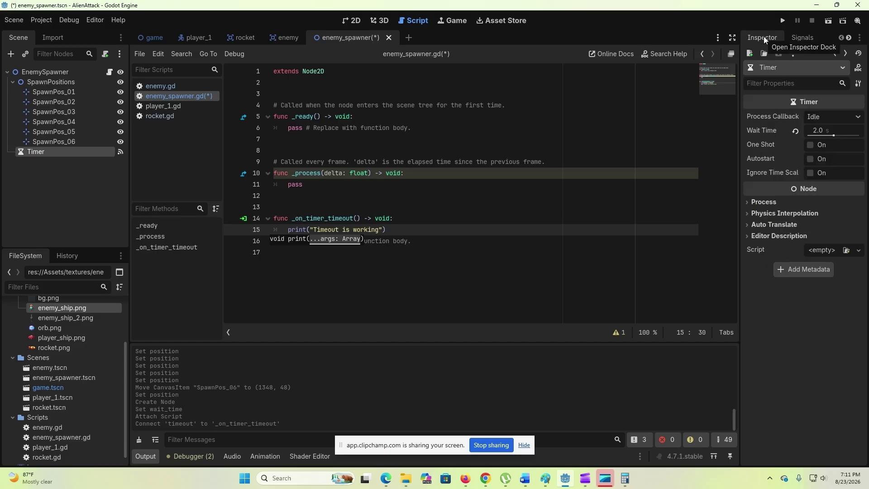
{"action": "left_click", "coordinate": [810, 159]}
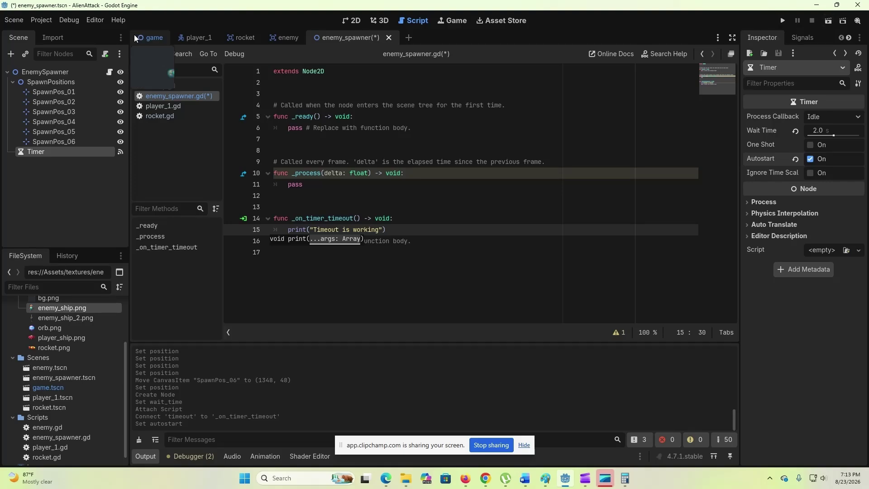
{"action": "left_click", "coordinate": [828, 21]}
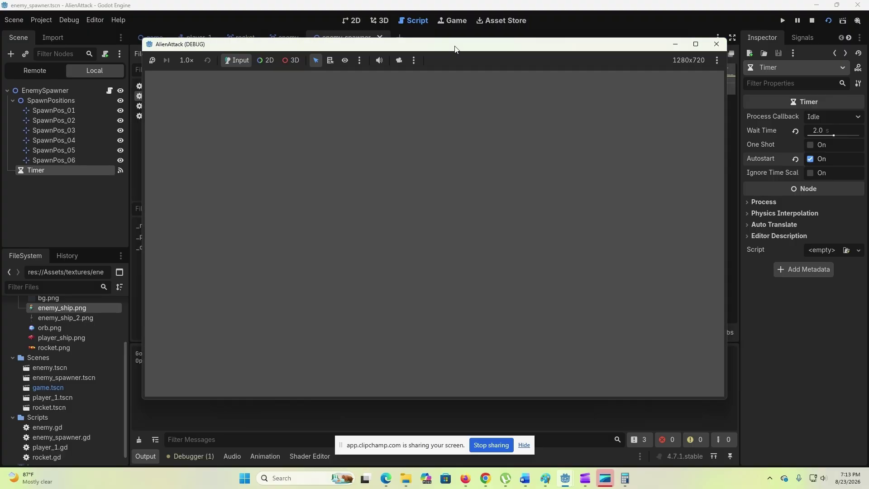
{"action": "left_click_drag", "start_coordinate": [455, 50], "coordinate": [509, 36]}
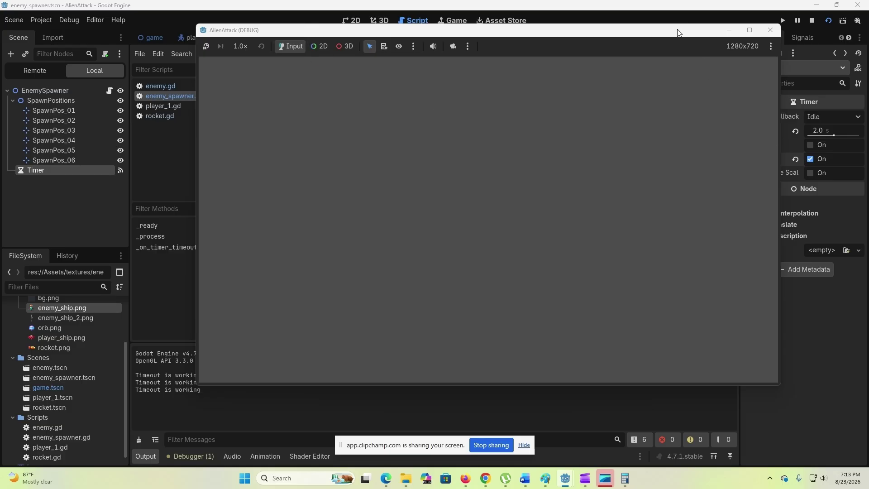
{"action": "left_click_drag", "start_coordinate": [676, 29], "coordinate": [598, 29]}
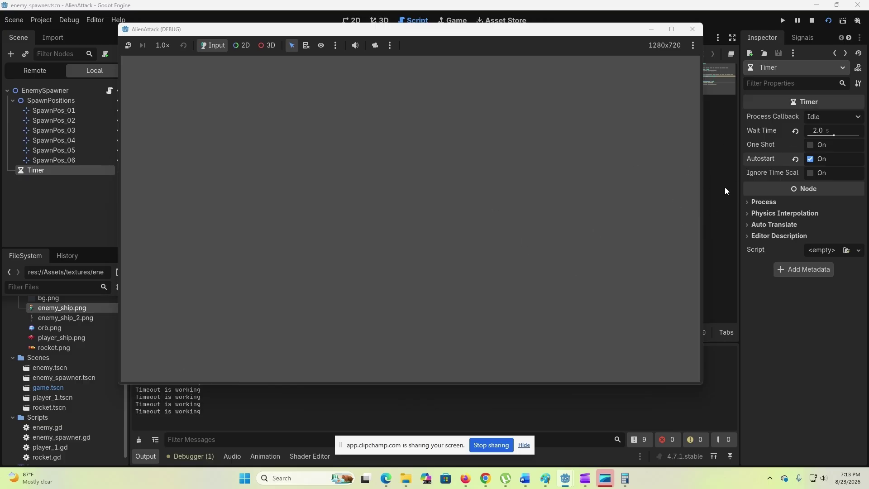
- Turn on One Shot for the Timer, rerun the current scene to check the output, and close the game window
{"action": "left_click", "coordinate": [810, 147]}
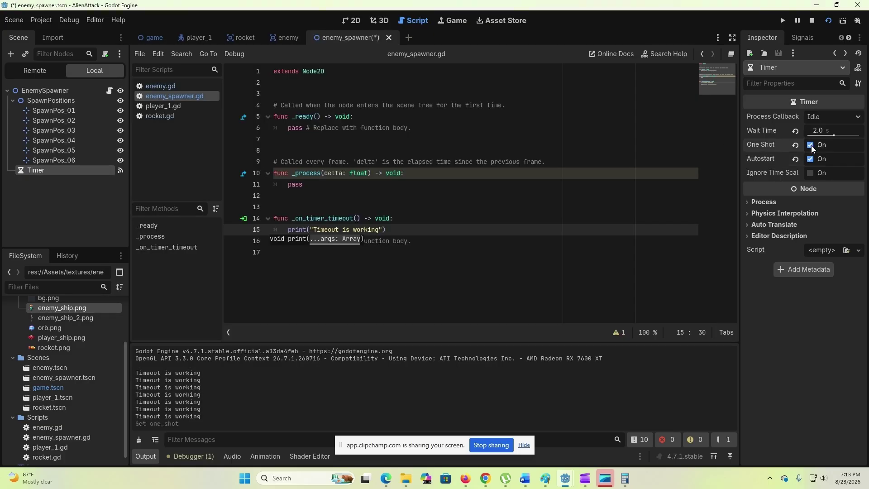
{"action": "left_click", "coordinate": [830, 20]}
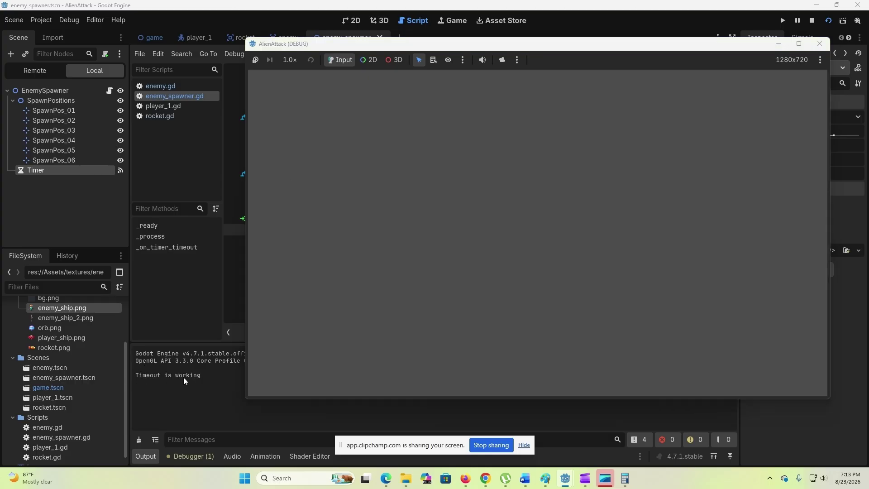
{"action": "left_click", "coordinate": [775, 44]}
{"action": "left_click_drag", "start_coordinate": [768, 41], "coordinate": [672, 42]}
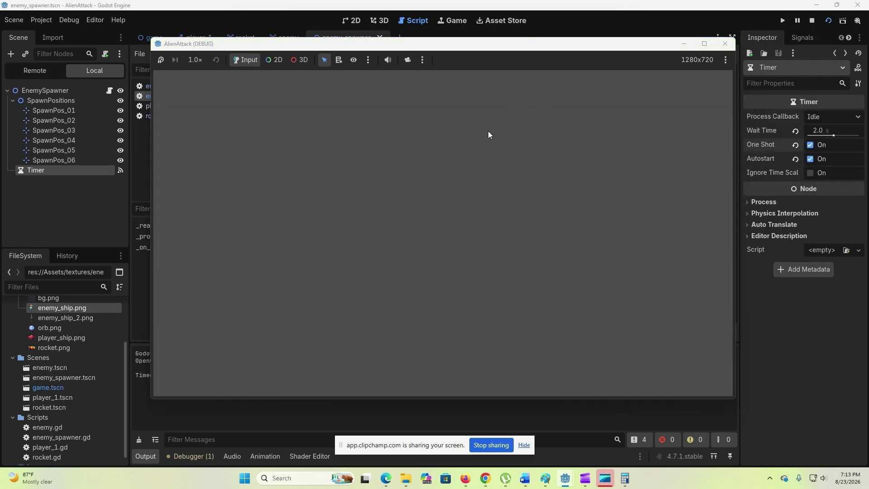
{"action": "left_click", "coordinate": [726, 44]}
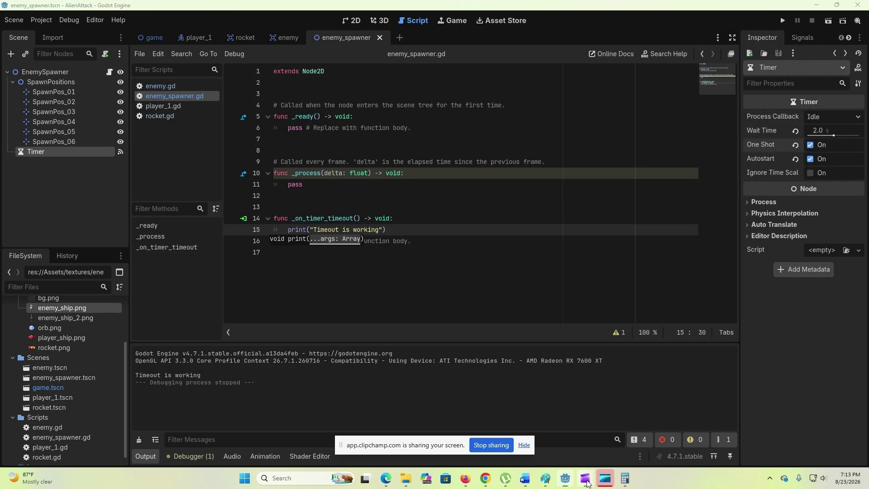